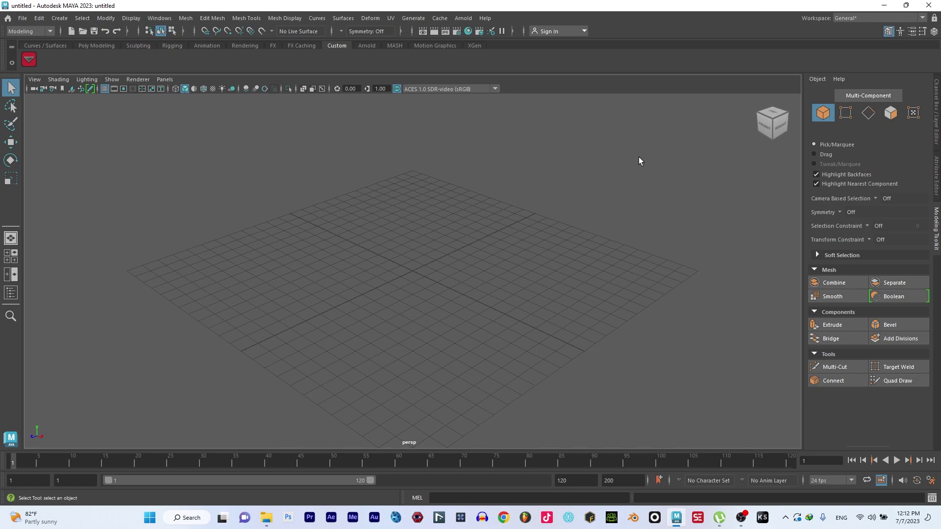
Import the six OBJ files, tree1a_lod0 through tree1b_lod2, from the tree 1a - 1b folder into the Maya scene.
{"action": "left_click", "coordinate": [265, 520]}
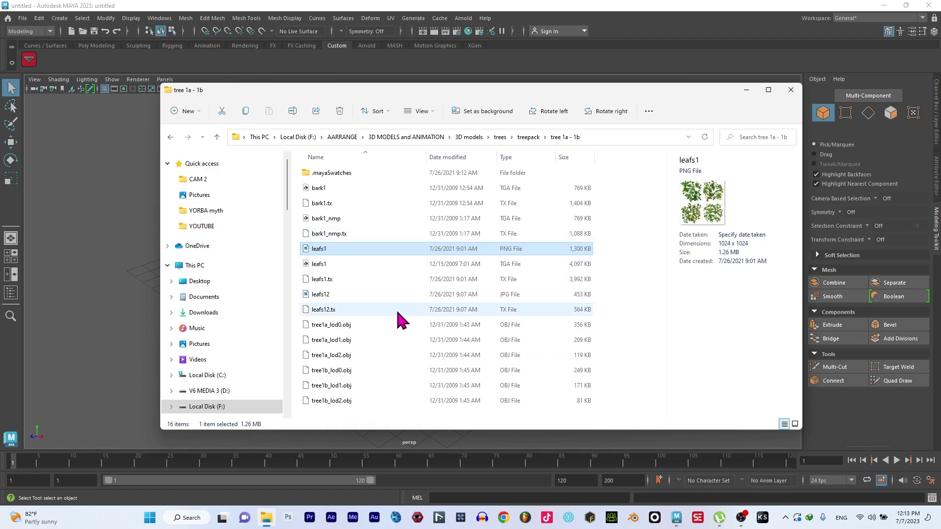
{"action": "left_click", "coordinate": [363, 328]}
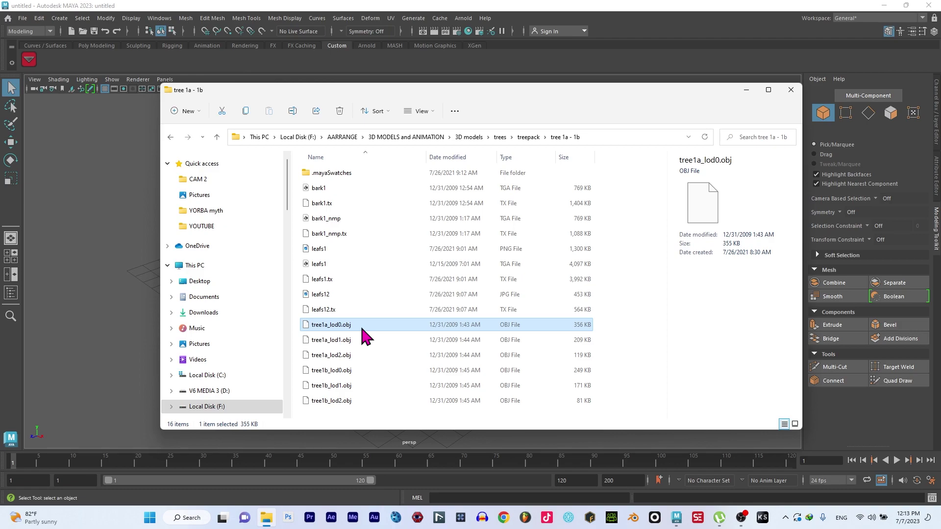
{"action": "left_click", "coordinate": [346, 405], "text": "shift"}
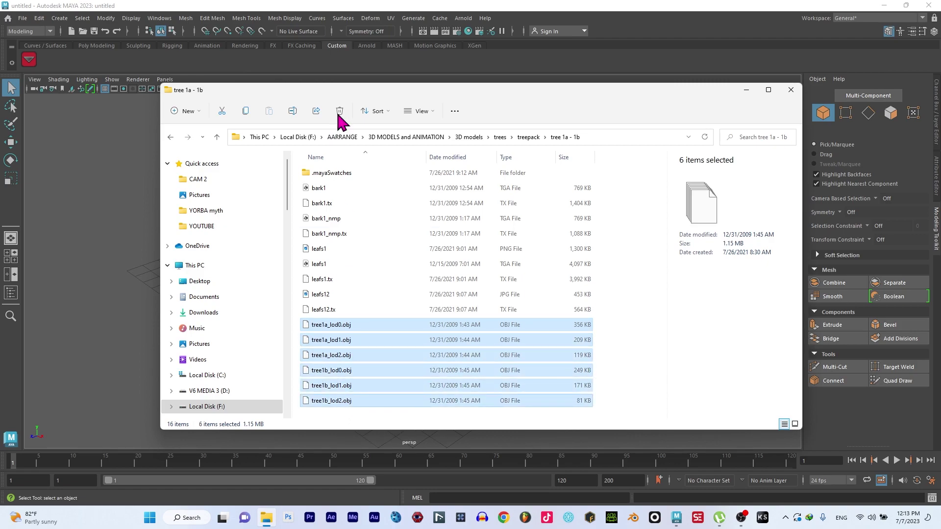
{"action": "left_click_drag", "start_coordinate": [357, 98], "coordinate": [683, 78]}
{"action": "left_click_drag", "start_coordinate": [659, 358], "coordinate": [394, 282]}
{"action": "scroll", "coordinate": [364, 283], "scroll_direction": "down", "scroll_amount": 5}
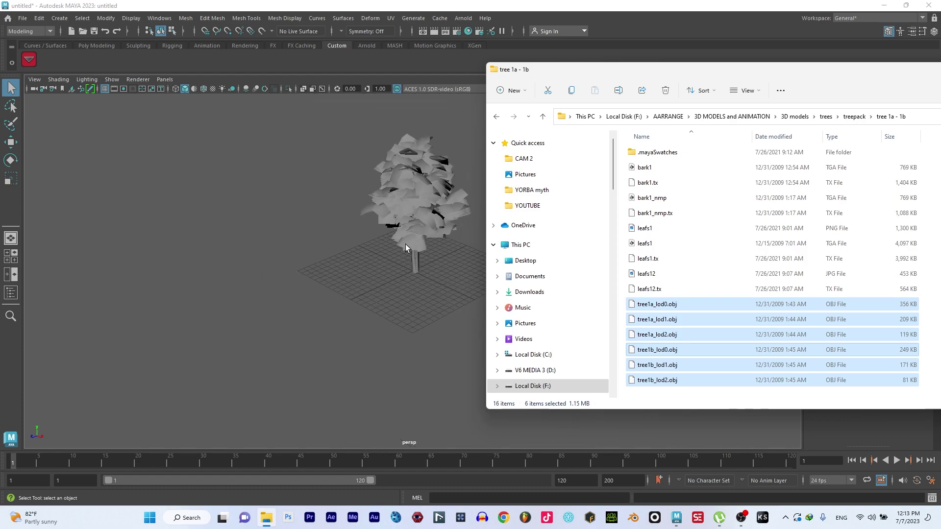
{"action": "left_click", "coordinate": [357, 268]}
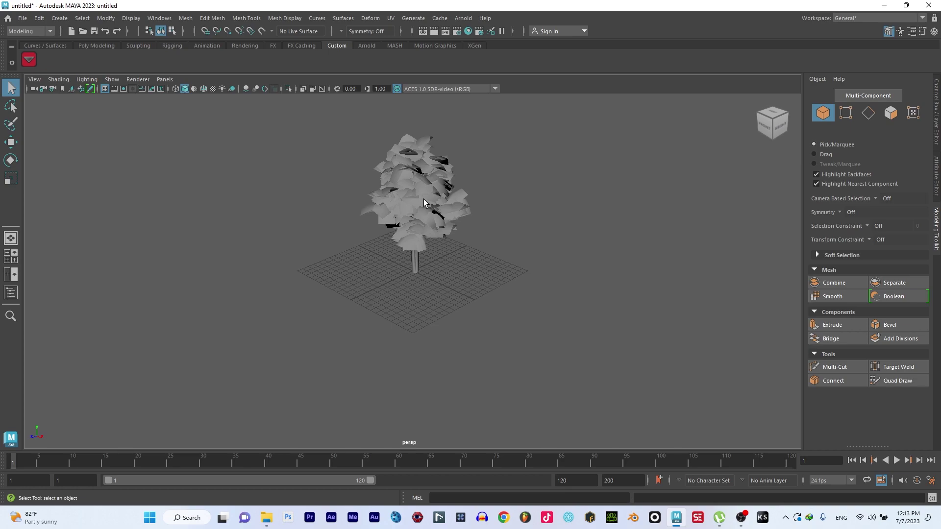
{"action": "scroll", "coordinate": [431, 245], "scroll_direction": "up", "scroll_amount": 4}
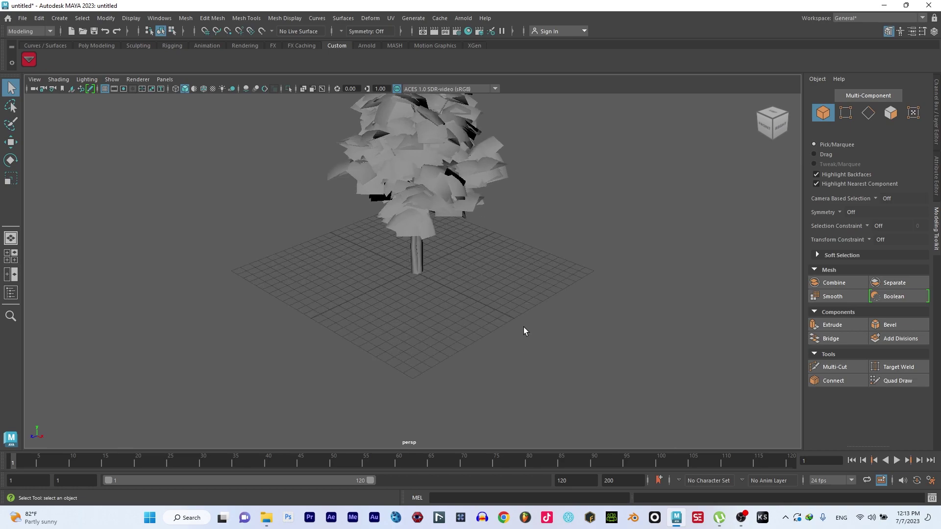
Frame the tree's leaf mesh in the perspective view and display the Outliner.
{"action": "left_click", "coordinate": [412, 184]}
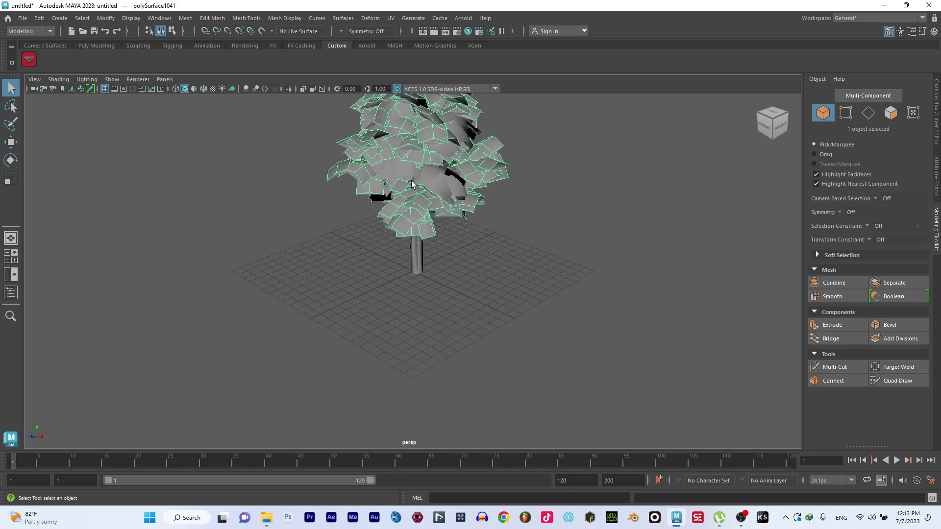
{"action": "key", "text": "f"}
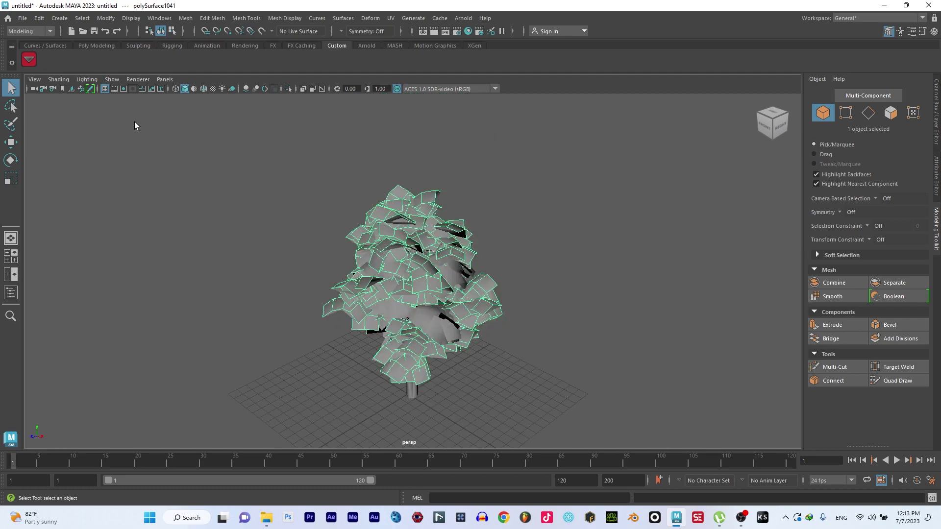
{"action": "left_click", "coordinate": [162, 18]}
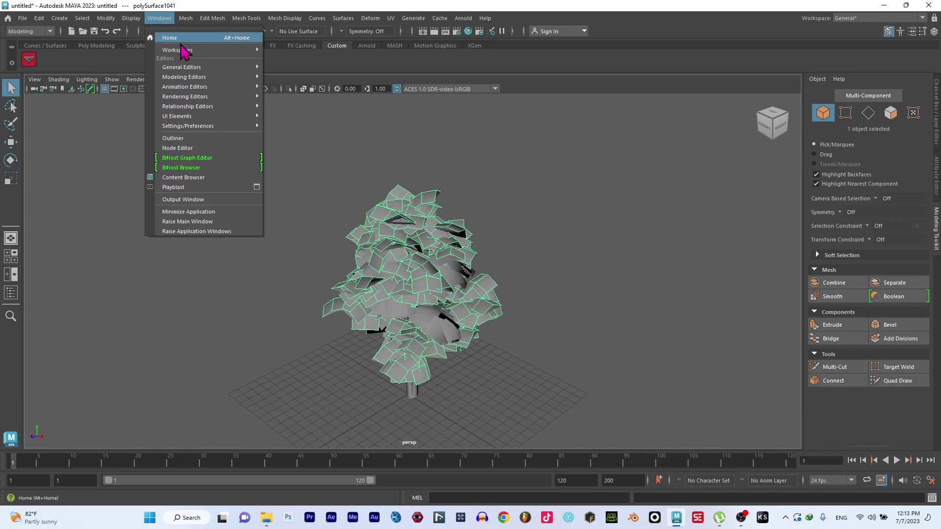
{"action": "left_click", "coordinate": [182, 139]}
Move the first tree, polySurface1223 and polySurface2290 together, forward along the Z axis away from the overlapping trees.
{"action": "left_click", "coordinate": [76, 149]}
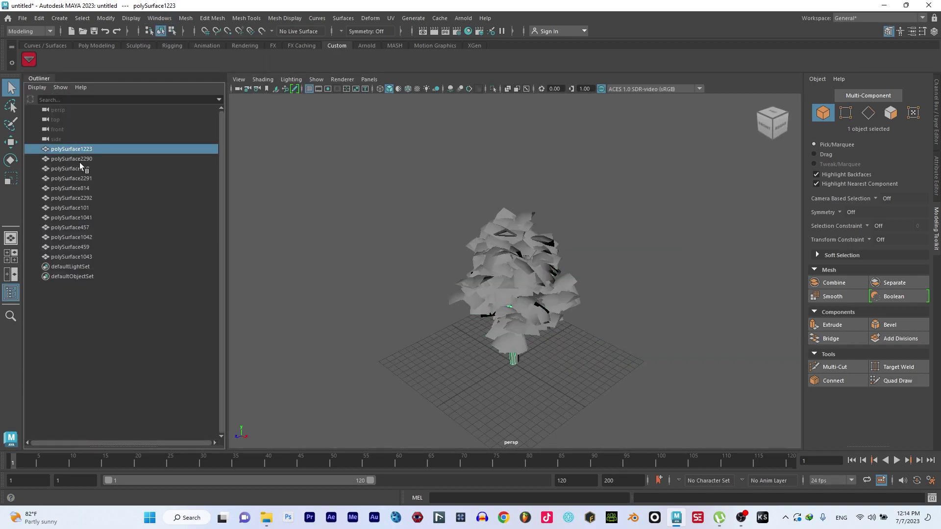
{"action": "left_click", "coordinate": [78, 158]}
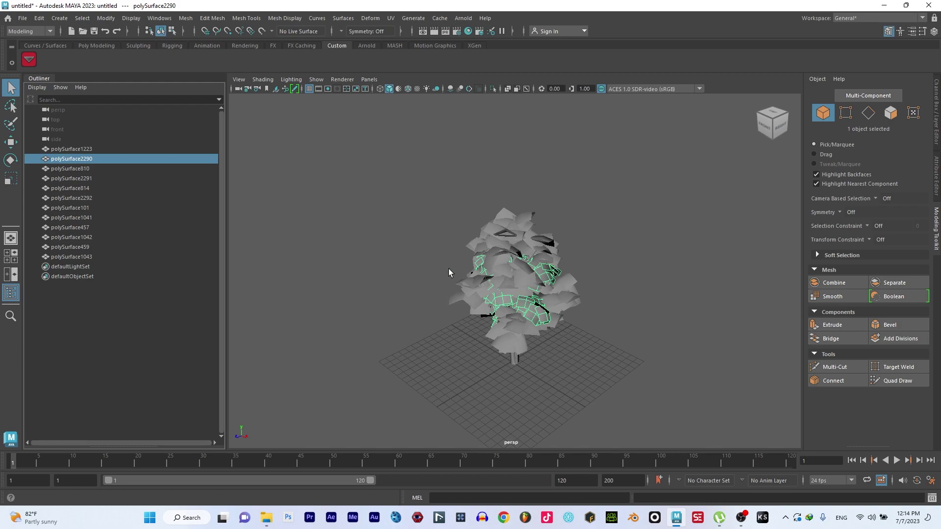
{"action": "left_click", "coordinate": [73, 149]}
{"action": "left_click", "coordinate": [76, 159], "text": "ctrl"}
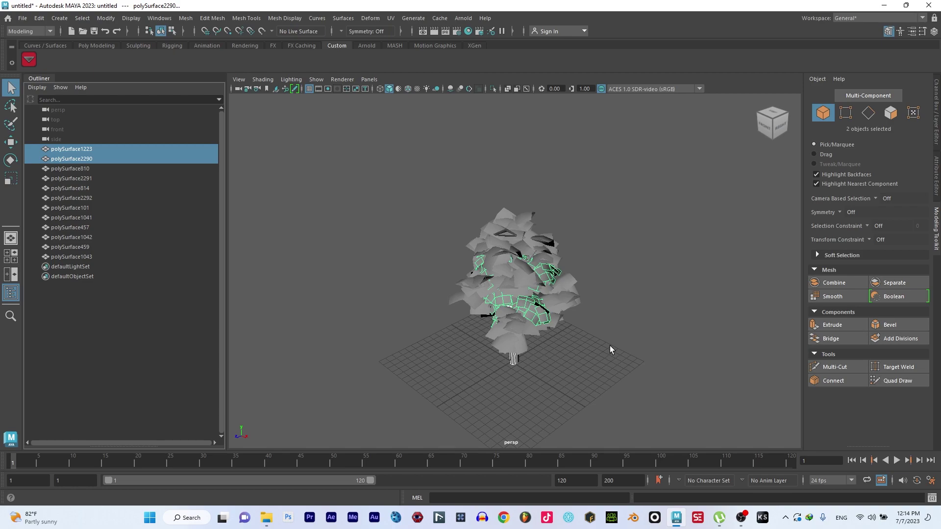
{"action": "key", "text": "w"}
{"action": "left_click_drag", "start_coordinate": [474, 382], "coordinate": [379, 439]}
Move the tree made of polySurface810 and polySurface2291 to about -15.3 on the Z axis.
{"action": "left_click", "coordinate": [64, 168]}
{"action": "left_click", "coordinate": [71, 178], "text": "ctrl"}
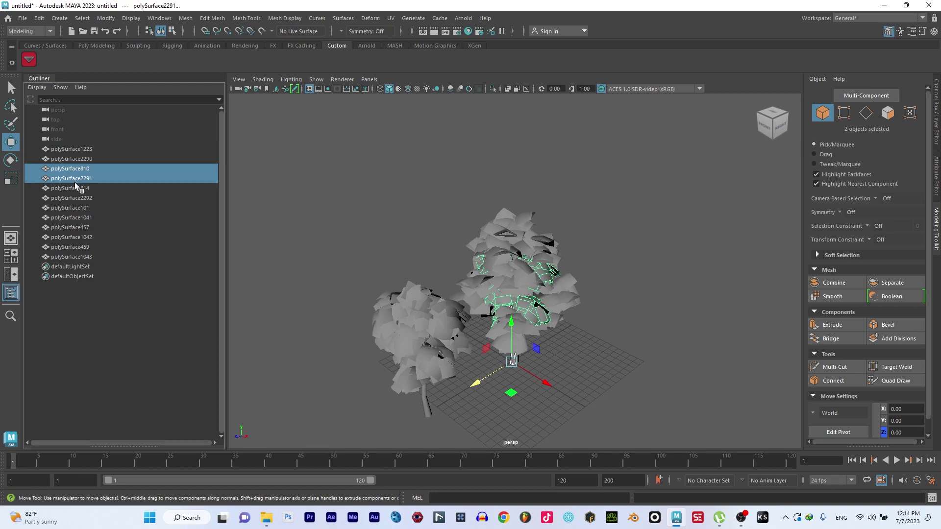
{"action": "left_click_drag", "start_coordinate": [475, 383], "coordinate": [557, 333]}
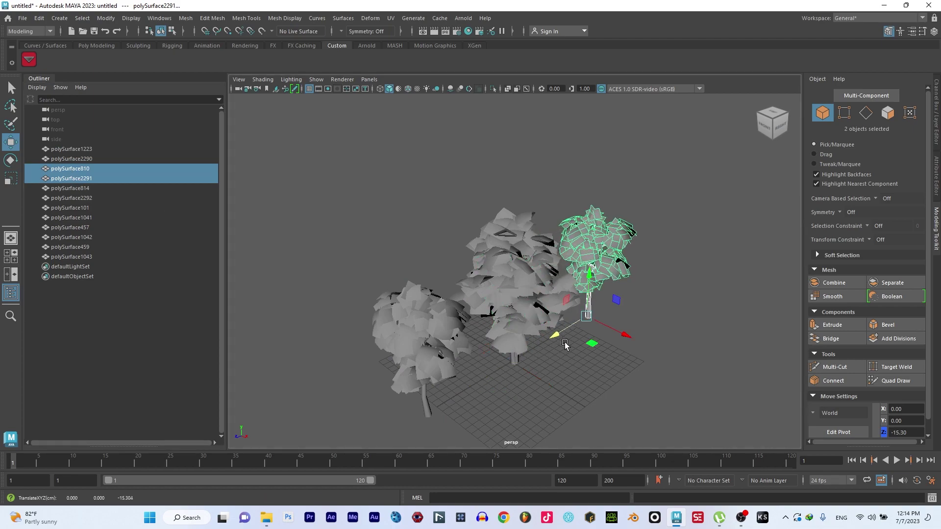
Move the tree made of polySurface814 and polySurface2292 to about -10.8 on the X axis.
{"action": "left_click", "coordinate": [96, 188]}
{"action": "left_click", "coordinate": [91, 198], "text": "ctrl"}
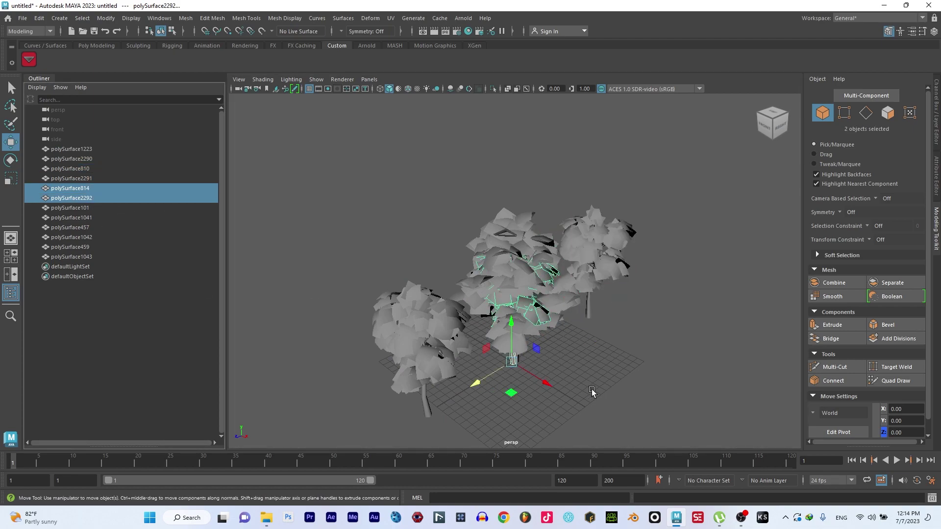
{"action": "left_click_drag", "start_coordinate": [550, 379], "coordinate": [496, 337]}
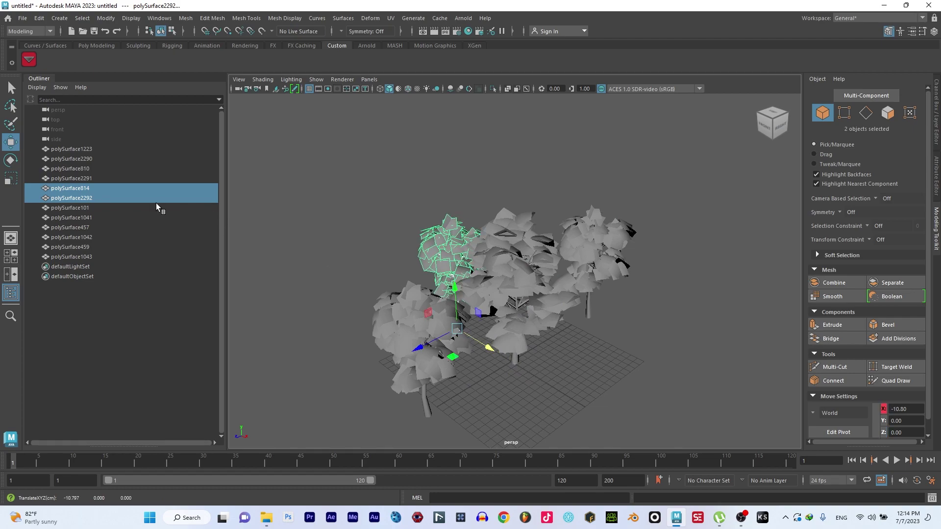
Move the tree made of polySurface101 and polySurface1041 to about -27.1 on the X axis.
{"action": "left_click", "coordinate": [79, 218]}
{"action": "left_click", "coordinate": [82, 208], "text": "ctrl"}
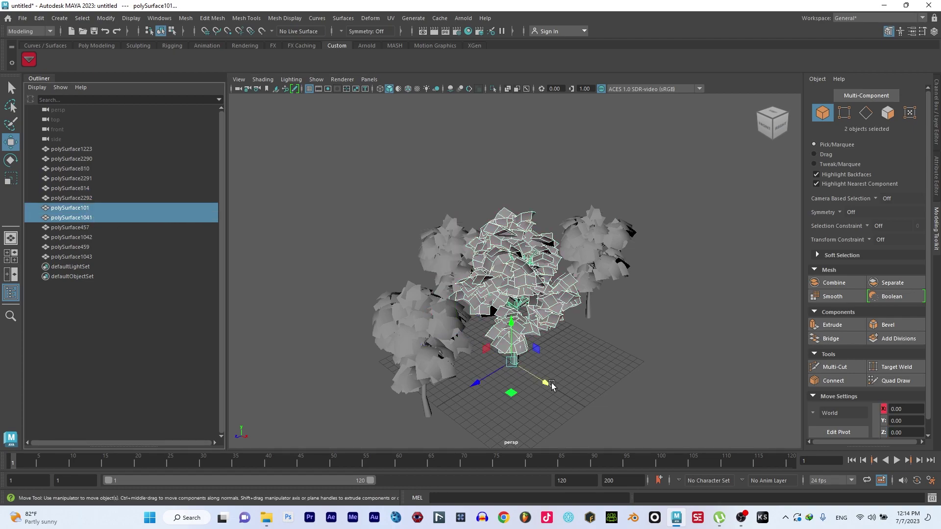
{"action": "left_click_drag", "start_coordinate": [548, 383], "coordinate": [416, 307]}
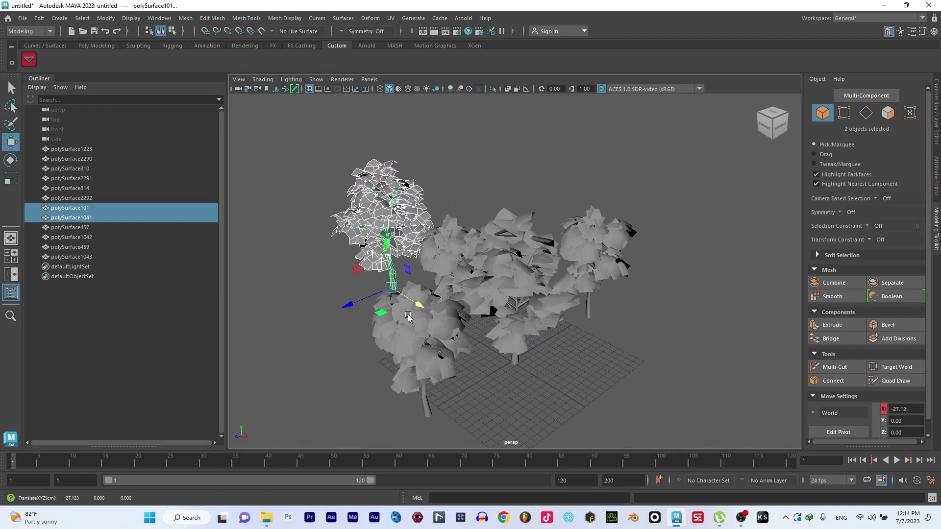
Move the tree made of polySurface457 and polySurface1042 to about -9.6 on X and 18.6 on Z.
{"action": "left_click", "coordinate": [76, 229]}
{"action": "left_click", "coordinate": [76, 238], "text": "ctrl"}
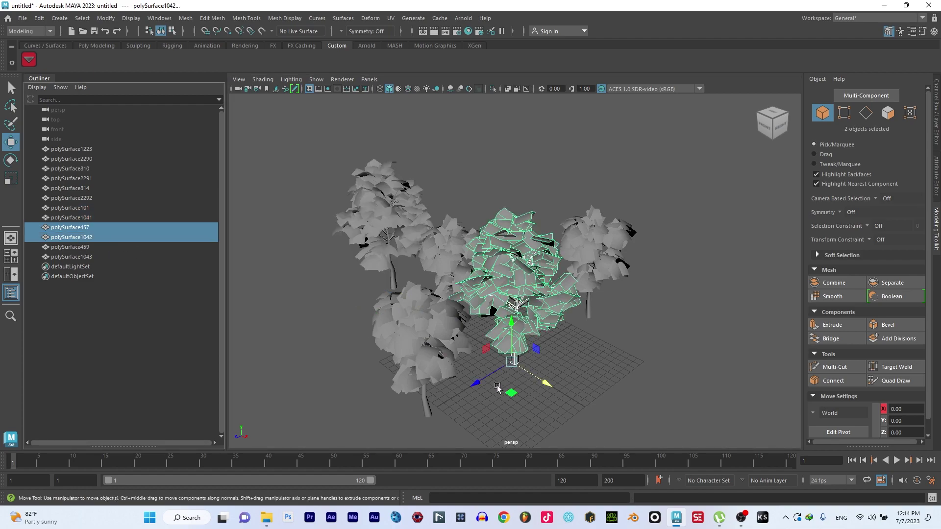
{"action": "left_click_drag", "start_coordinate": [478, 389], "coordinate": [385, 364]}
{"action": "scroll", "coordinate": [336, 394], "scroll_direction": "down", "scroll_amount": 4}
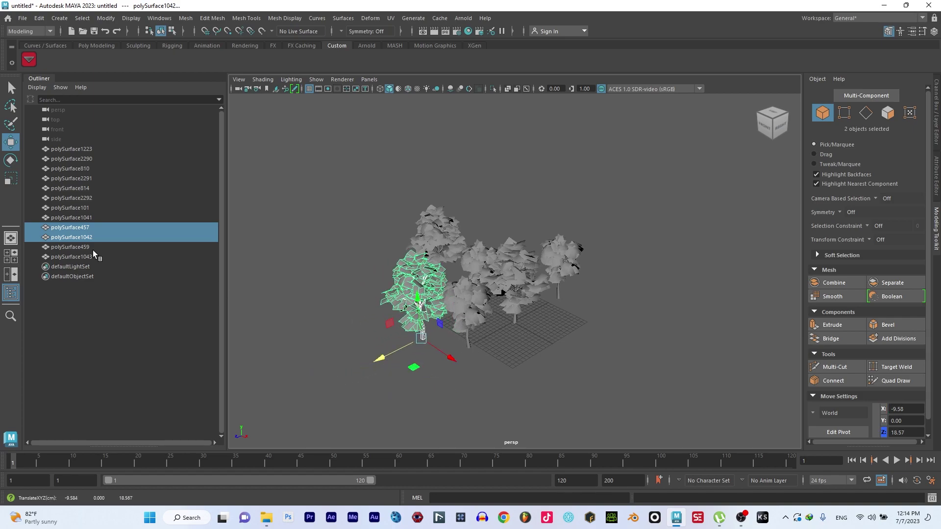
Select polySurface459 and polySurface1043 and shift this last tree about 0.2 along the X axis.
{"action": "left_click", "coordinate": [85, 265]}
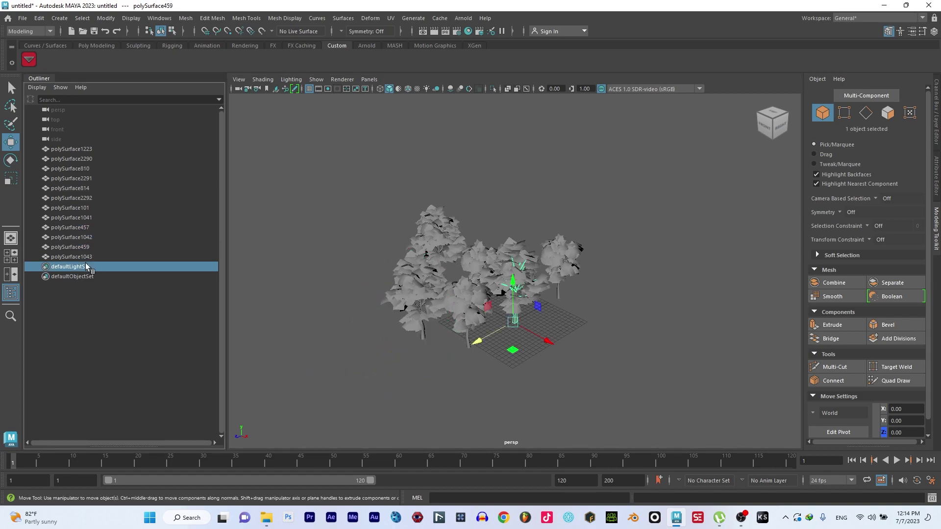
{"action": "left_click", "coordinate": [90, 252], "text": "shift"}
{"action": "left_click", "coordinate": [90, 249]}
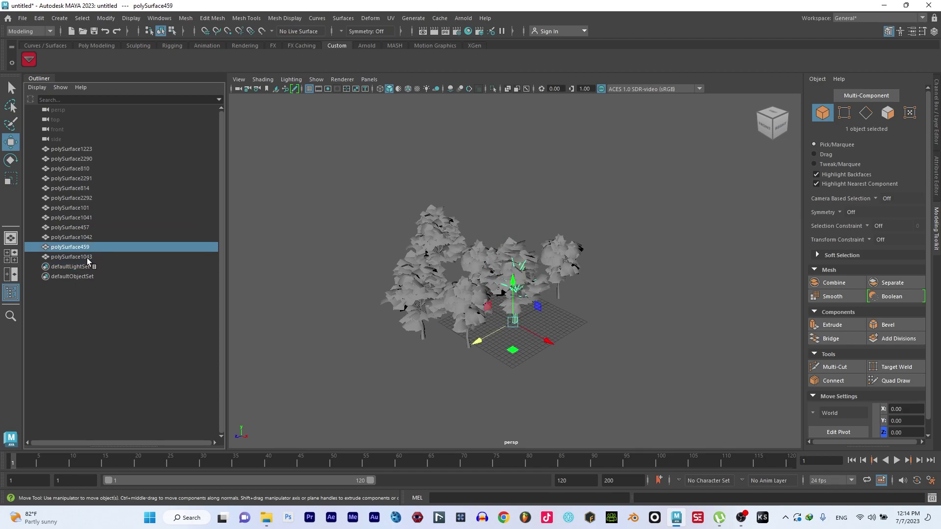
{"action": "left_click", "coordinate": [87, 257], "text": "shift"}
{"action": "left_click_drag", "start_coordinate": [547, 341], "coordinate": [552, 337]}
Examine the leaf planes and trunks of the separated trees from several angles, narrowing the Outliner for a wider view.
{"action": "left_click_drag", "start_coordinate": [628, 363], "coordinate": [643, 325], "text": "alt"}
{"action": "left_click", "coordinate": [689, 301]}
{"action": "scroll", "coordinate": [662, 315], "scroll_direction": "up", "scroll_amount": 5}
{"action": "left_click", "coordinate": [629, 321]}
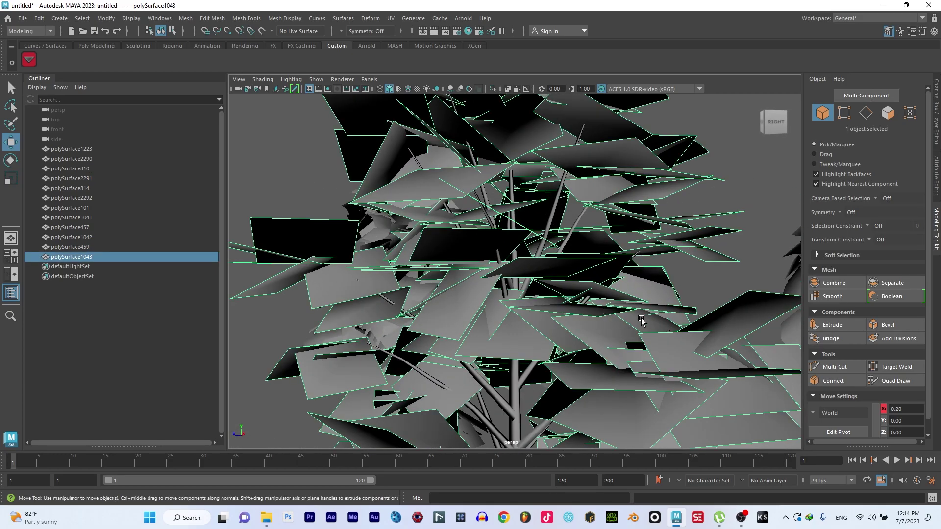
{"action": "scroll", "coordinate": [615, 353], "scroll_direction": "up", "scroll_amount": 5}
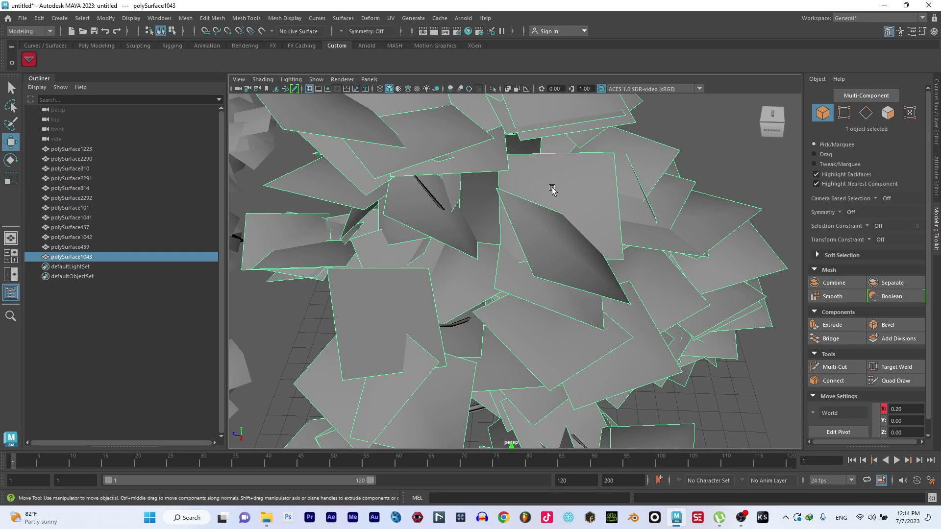
{"action": "scroll", "coordinate": [714, 142], "scroll_direction": "down", "scroll_amount": 5}
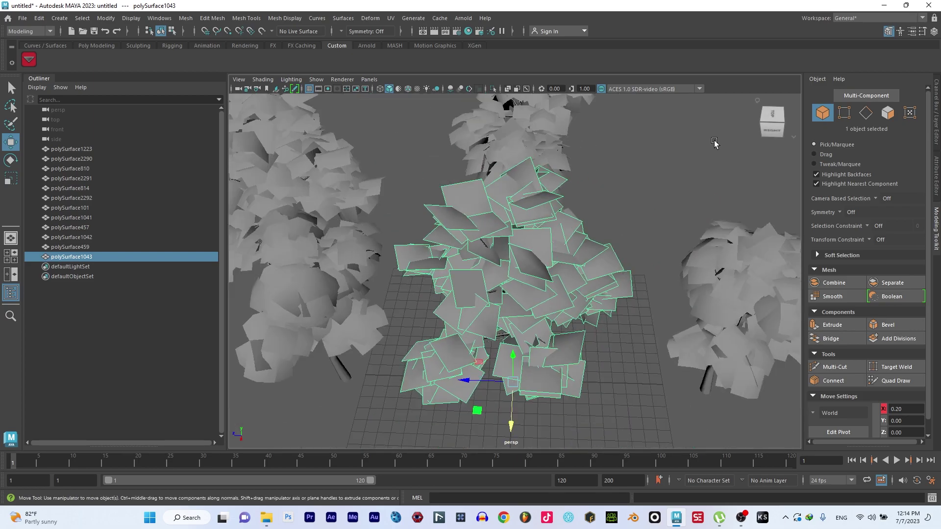
{"action": "left_click_drag", "start_coordinate": [714, 143], "coordinate": [685, 305], "text": "alt"}
{"action": "left_click", "coordinate": [697, 422]}
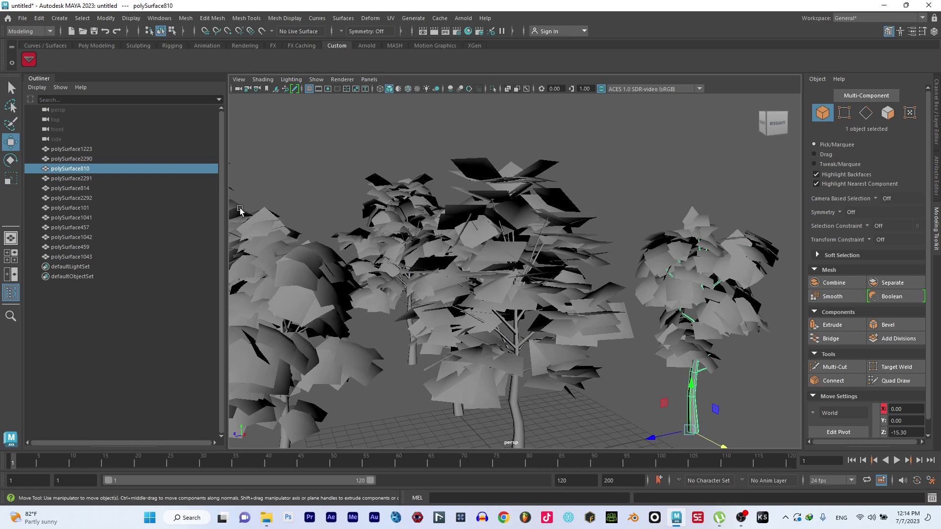
{"action": "left_click_drag", "start_coordinate": [227, 207], "coordinate": [140, 220]}
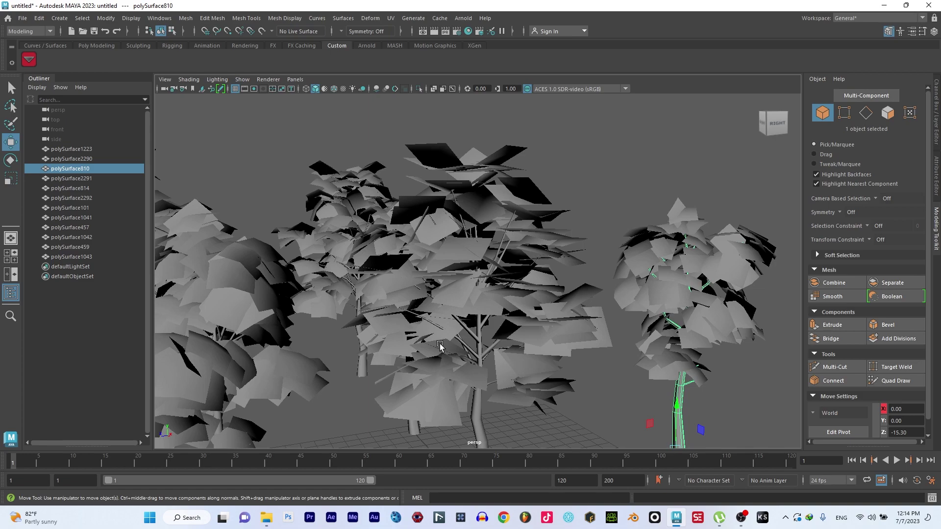
{"action": "scroll", "coordinate": [439, 346], "scroll_direction": "down", "scroll_amount": 4}
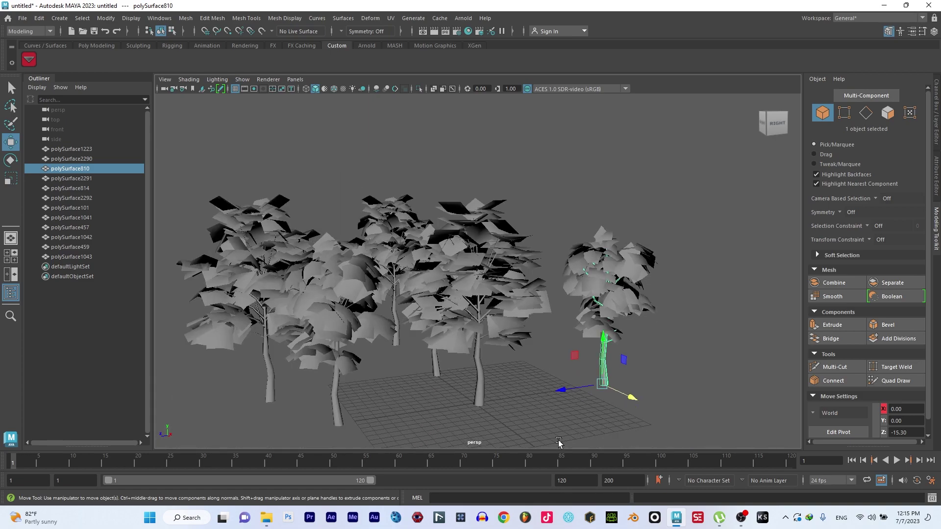
{"action": "left_click_drag", "start_coordinate": [555, 410], "coordinate": [601, 374]}
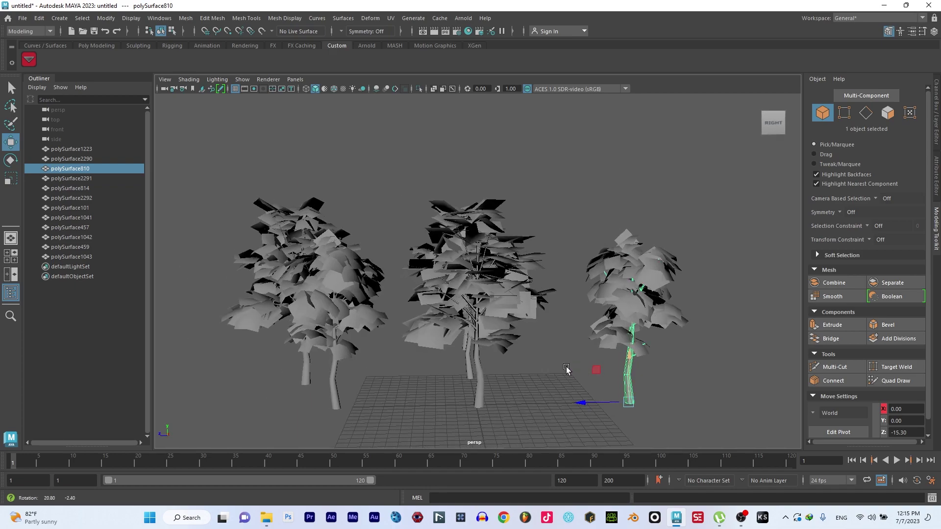
Assign a new Arnold aiStandardSurface material to the middle tree's trunk, polySurface459.
{"action": "left_click", "coordinate": [479, 384]}
{"action": "right_click_drag", "start_coordinate": [480, 384], "coordinate": [488, 477]}
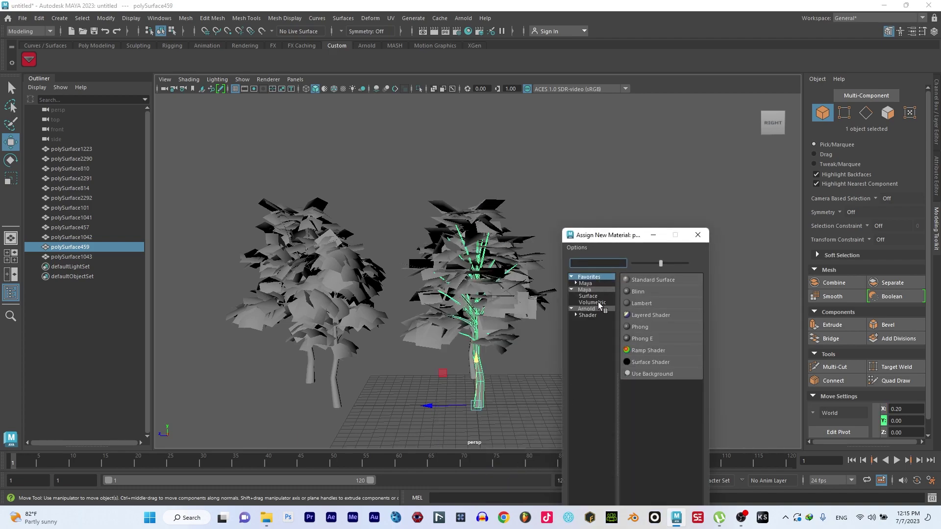
{"action": "left_click", "coordinate": [598, 308]}
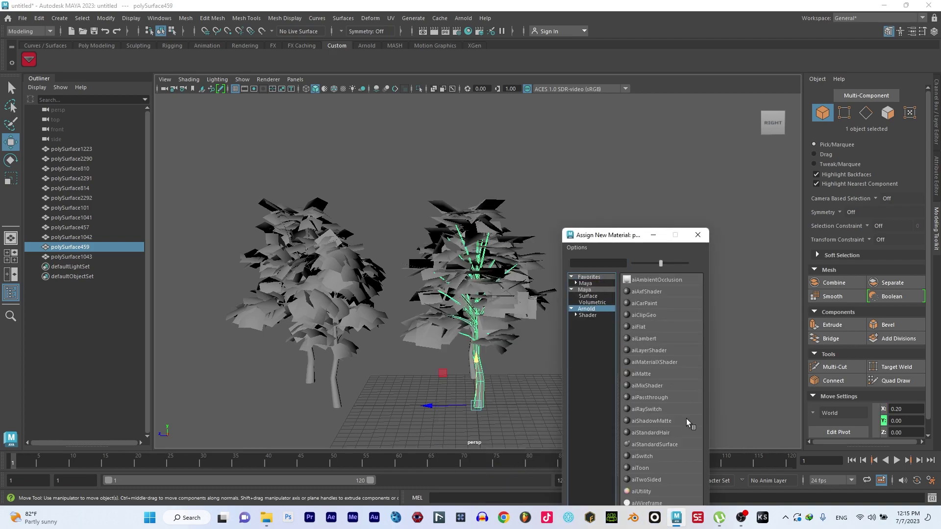
{"action": "left_click", "coordinate": [657, 444]}
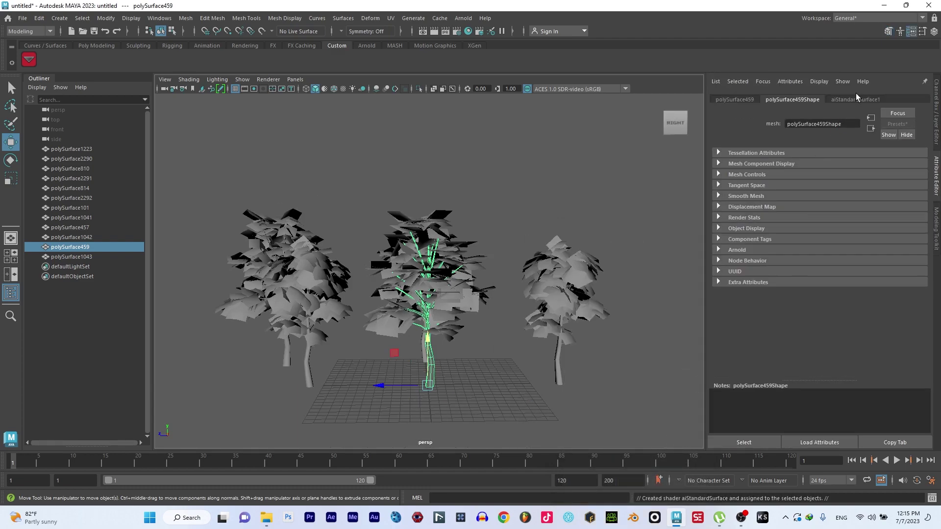
Connect a File texture node to the base color of the trunk's aiStandardSurface1 material.
{"action": "left_click", "coordinate": [856, 99]}
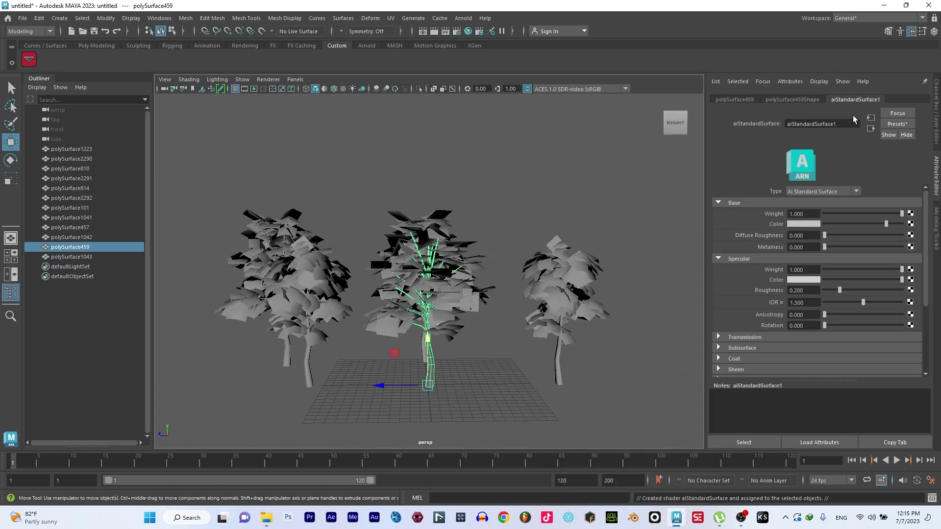
{"action": "left_click", "coordinate": [911, 224]}
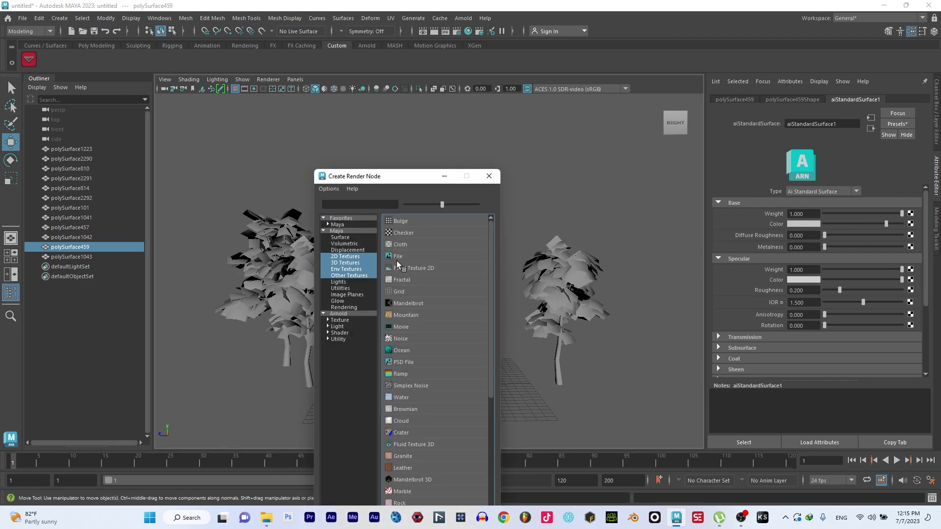
{"action": "left_click", "coordinate": [397, 257]}
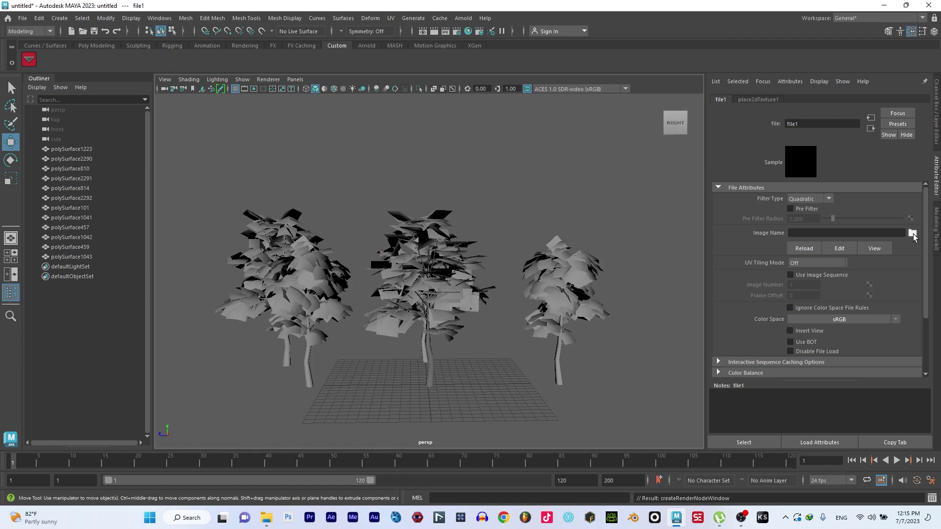
Switch to File Explorer and copy the full path of the tree 1a - 1b folder.
{"action": "left_click", "coordinate": [266, 519]}
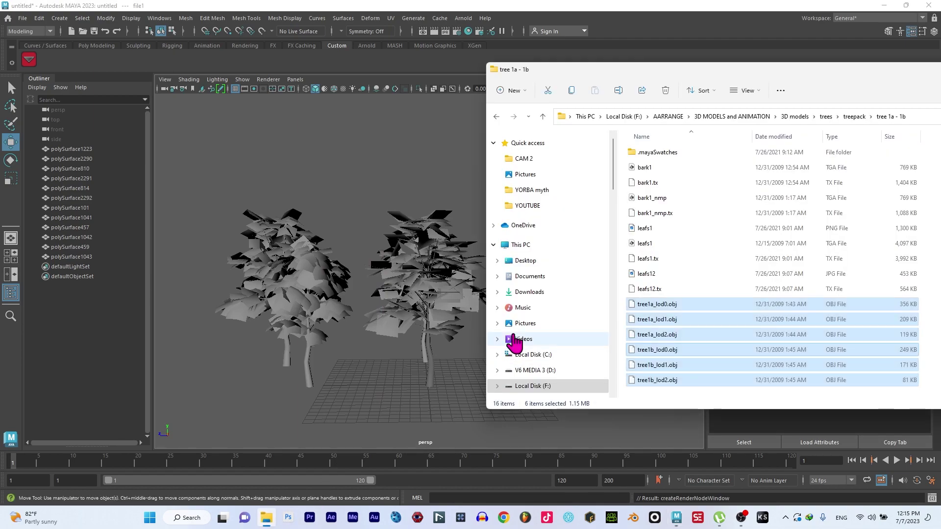
{"action": "left_click_drag", "start_coordinate": [856, 71], "coordinate": [630, 75]}
{"action": "left_click", "coordinate": [700, 117]}
{"action": "key", "text": "ctrl+c"}
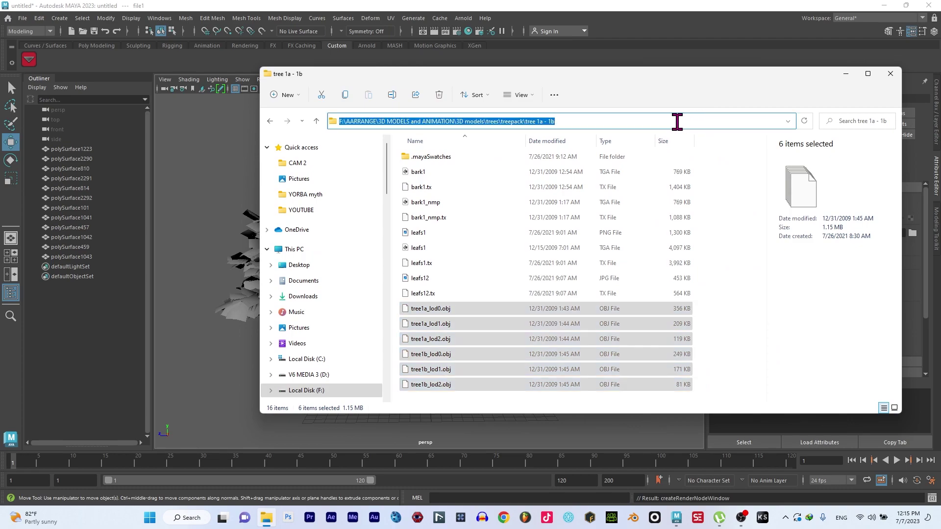
Return to Maya and browse for file1's image in F:\AARRANGE\3D MODELS and ANIMATION\3D models\trees\treepack\tree 1a - 1b.
{"action": "left_click", "coordinate": [723, 14]}
{"action": "left_click", "coordinate": [902, 234]}
{"action": "left_click", "coordinate": [912, 234]}
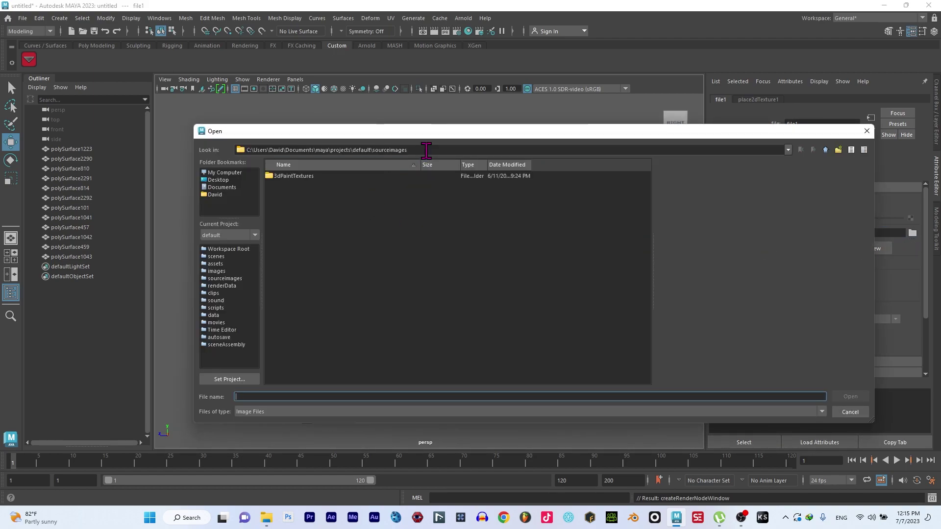
{"action": "left_click", "coordinate": [426, 150]}
{"action": "key", "text": "ctrl+a"}
{"action": "key", "text": "ctrl+v"}
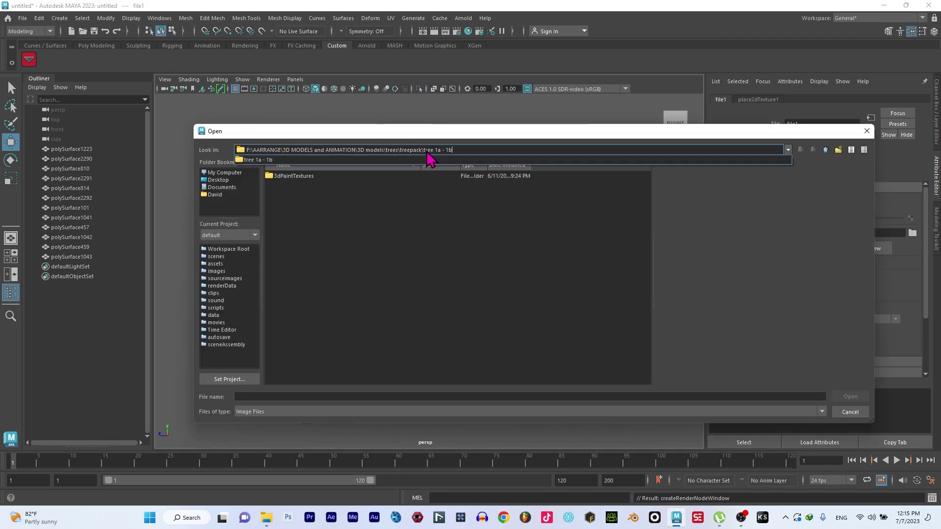
{"action": "key", "text": "Return"}
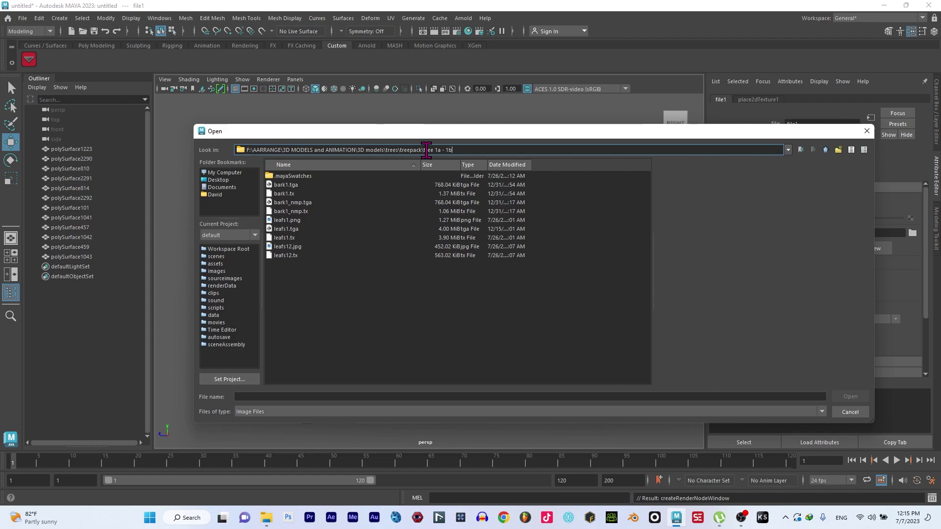
Compare leafs1.png with leafs12.jpg and load leafs1.png into the trunk's file1 texture.
{"action": "left_click", "coordinate": [289, 220]}
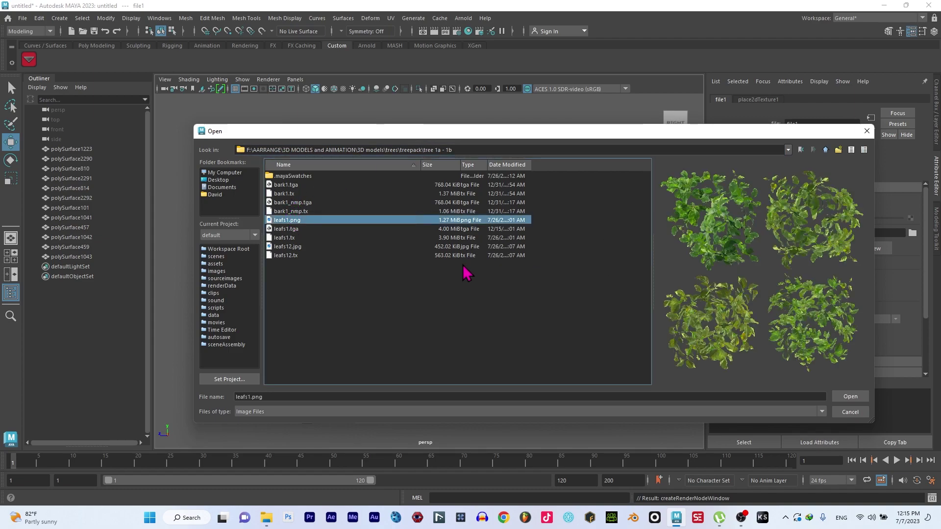
{"action": "left_click", "coordinate": [297, 248]}
{"action": "left_click", "coordinate": [293, 221]}
{"action": "left_click", "coordinate": [851, 397]}
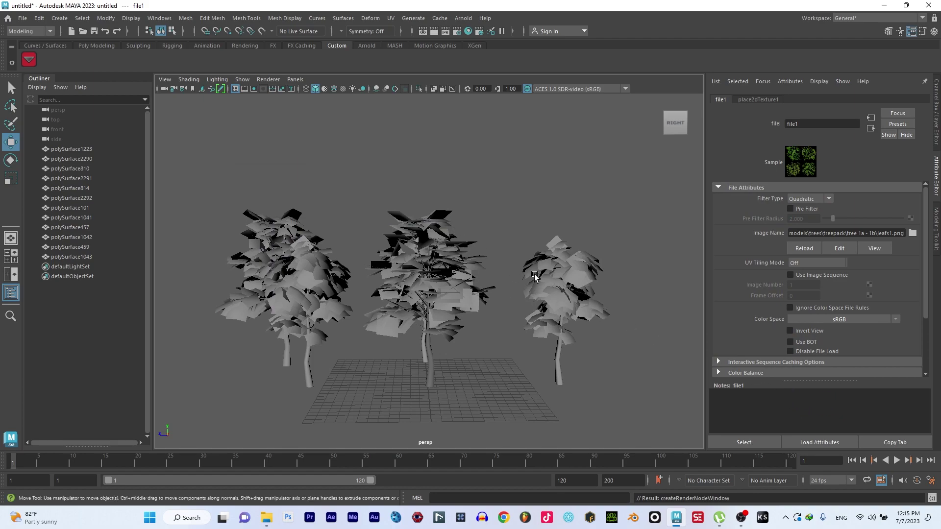
Turn on textured display in the viewport and check the texture on the middle tree's trunk.
{"action": "left_click_drag", "start_coordinate": [533, 269], "coordinate": [457, 357], "text": "alt"}
{"action": "scroll", "coordinate": [428, 375], "scroll_direction": "up", "scroll_amount": 5}
{"action": "scroll", "coordinate": [424, 417], "scroll_direction": "down", "scroll_amount": 5}
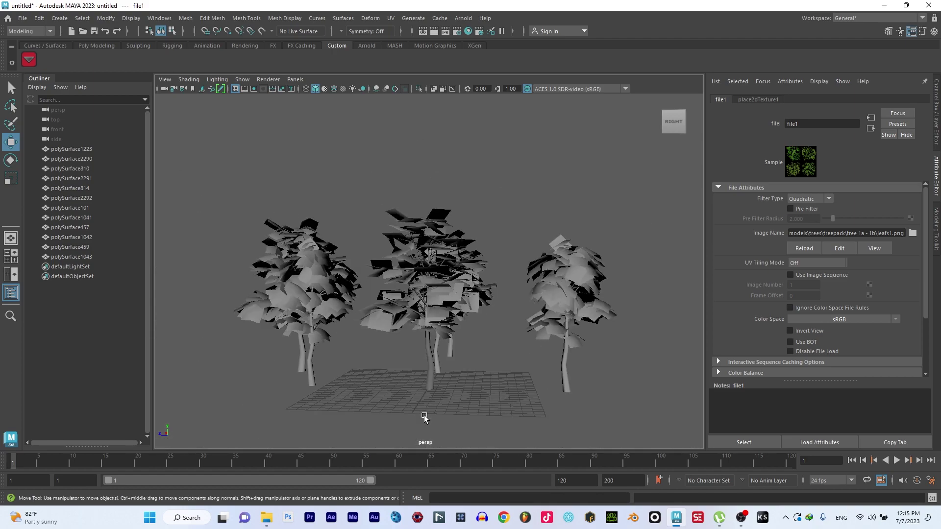
{"action": "left_click", "coordinate": [343, 89]}
{"action": "scroll", "coordinate": [451, 405], "scroll_direction": "up", "scroll_amount": 3}
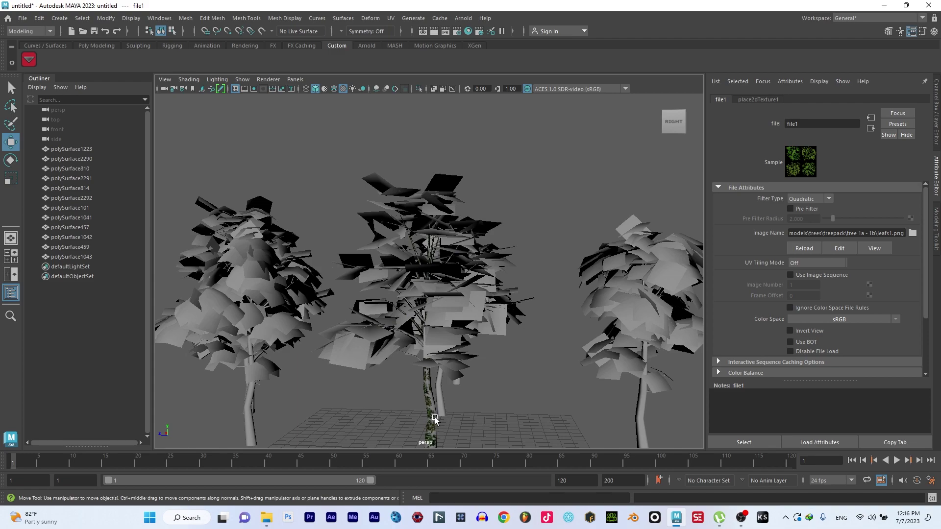
{"action": "left_click_drag", "start_coordinate": [434, 418], "coordinate": [396, 414], "text": "alt"}
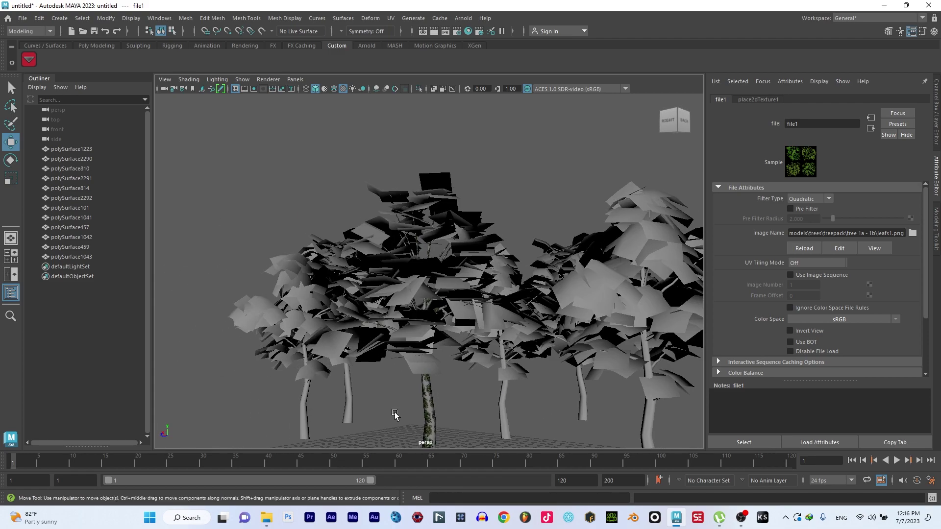
Replace the image in file1 on the middle trunk's aiStandardSurface1 base color with bark1.tga.
{"action": "left_click", "coordinate": [432, 409]}
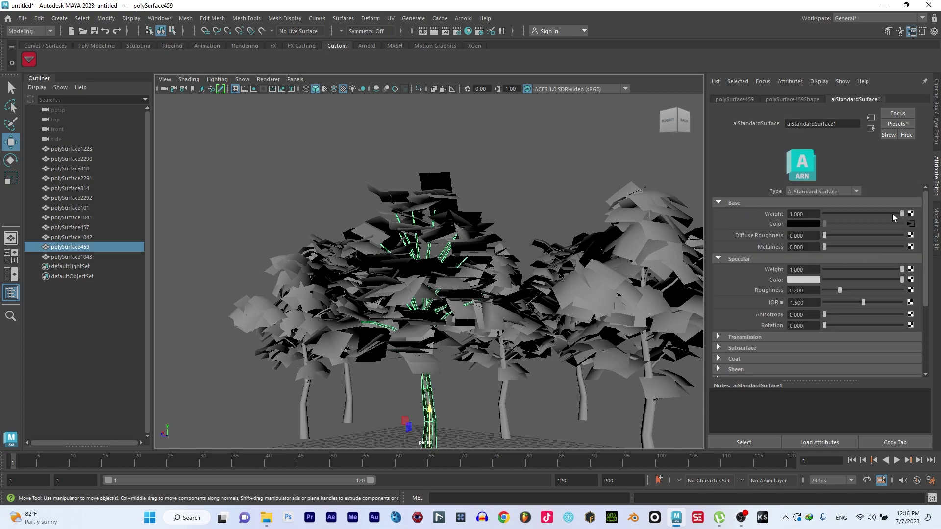
{"action": "left_click", "coordinate": [910, 225]}
{"action": "left_click", "coordinate": [914, 233]}
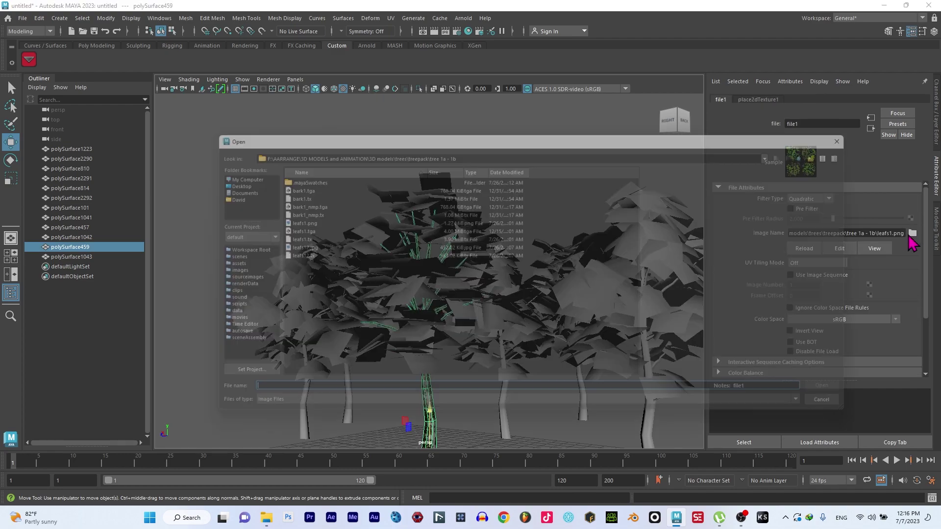
{"action": "left_click", "coordinate": [290, 248]}
{"action": "left_click", "coordinate": [292, 203]}
{"action": "left_click", "coordinate": [292, 211]}
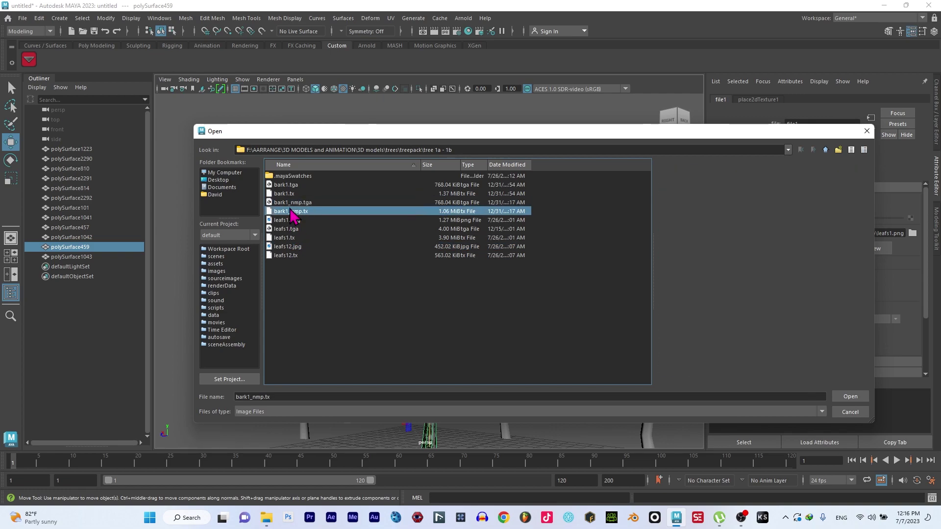
{"action": "left_click", "coordinate": [292, 220]}
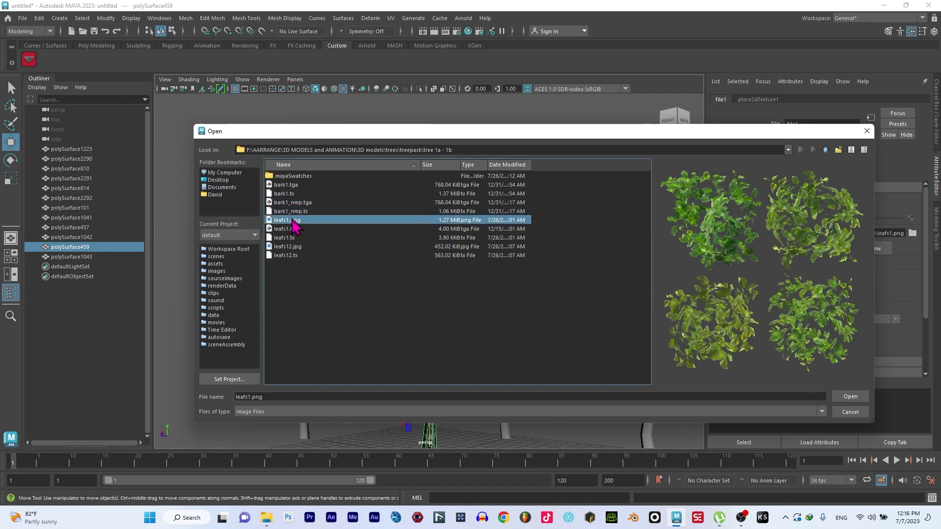
{"action": "left_click", "coordinate": [296, 185]}
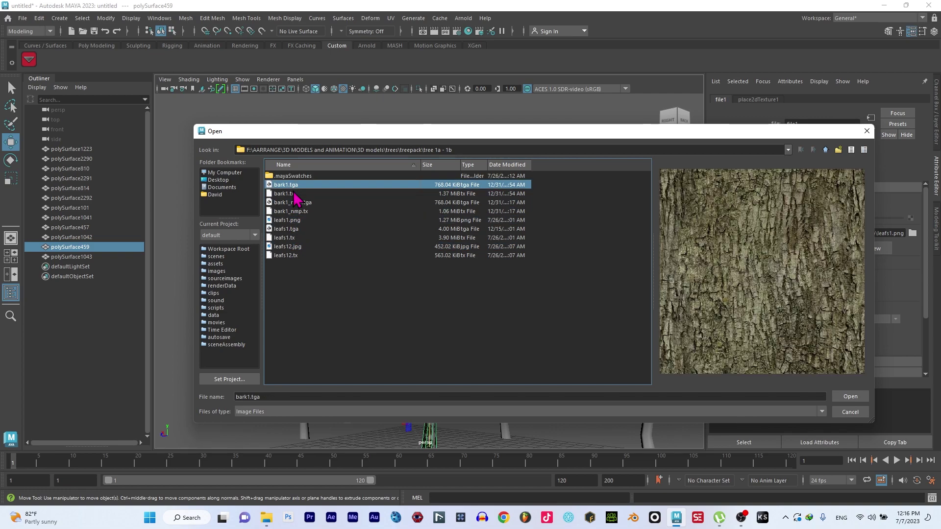
{"action": "left_click", "coordinate": [850, 397]}
{"action": "left_click", "coordinate": [449, 401]}
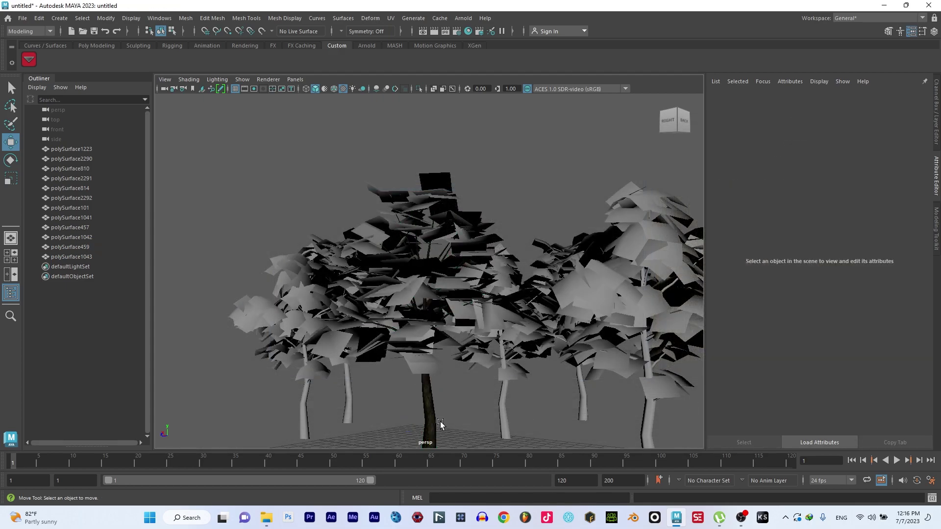
Inspect the bark on the middle trunk and assign the existing aiStandardSurface1 material to the nearest untextured trunk beside it.
{"action": "left_click", "coordinate": [430, 414]}
{"action": "left_click_drag", "start_coordinate": [431, 414], "coordinate": [560, 402], "text": "alt"}
{"action": "scroll", "coordinate": [430, 407], "scroll_direction": "up", "scroll_amount": 5}
{"action": "left_click", "coordinate": [502, 423]}
{"action": "scroll", "coordinate": [560, 403], "scroll_direction": "down", "scroll_amount": 8}
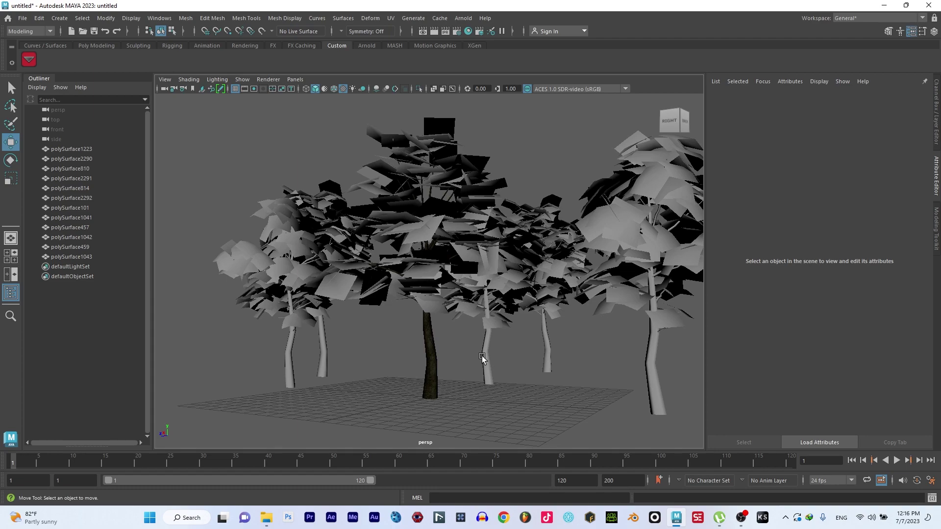
{"action": "left_click", "coordinate": [488, 360]}
{"action": "right_click_drag", "start_coordinate": [489, 368], "coordinate": [583, 463]}
Repeat the aiStandardSurface1 assignment on the four remaining grey trunks, including polySurface101 and polySurface457.
{"action": "left_click", "coordinate": [549, 366]}
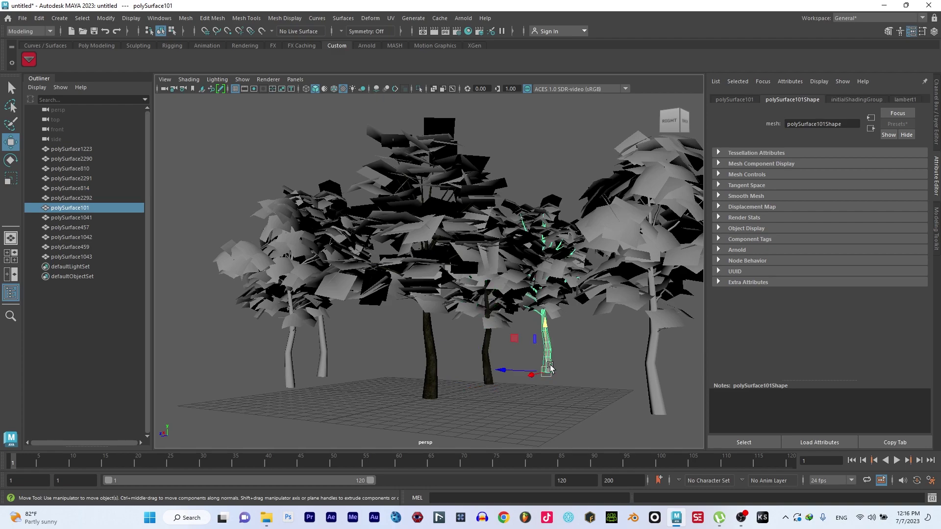
{"action": "key", "text": "g"}
{"action": "left_click", "coordinate": [652, 368]}
{"action": "key", "text": "g"}
{"action": "left_click", "coordinate": [325, 362]}
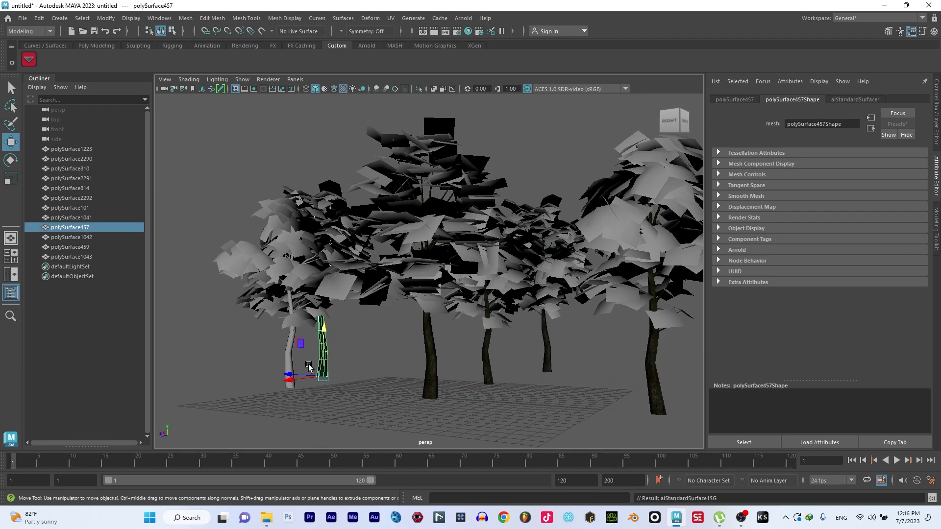
{"action": "key", "text": "g"}
{"action": "left_click", "coordinate": [289, 357]}
{"action": "key", "text": "g"}
Frame the leaf mesh polySurface2291 and assign it a new Arnold aiStandardSurface material.
{"action": "left_click", "coordinate": [623, 245]}
{"action": "key", "text": "f"}
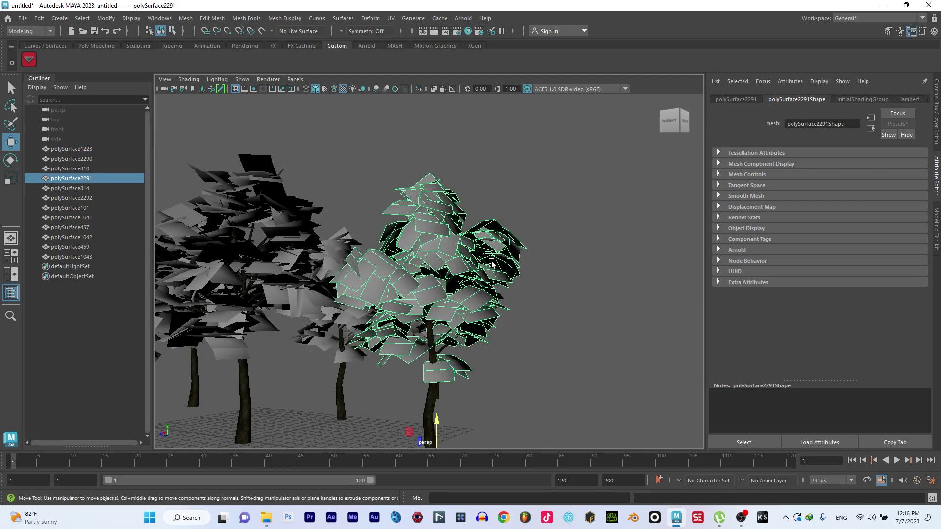
{"action": "scroll", "coordinate": [526, 283], "scroll_direction": "up", "scroll_amount": 5}
{"action": "scroll", "coordinate": [527, 283], "scroll_direction": "up", "scroll_amount": 1}
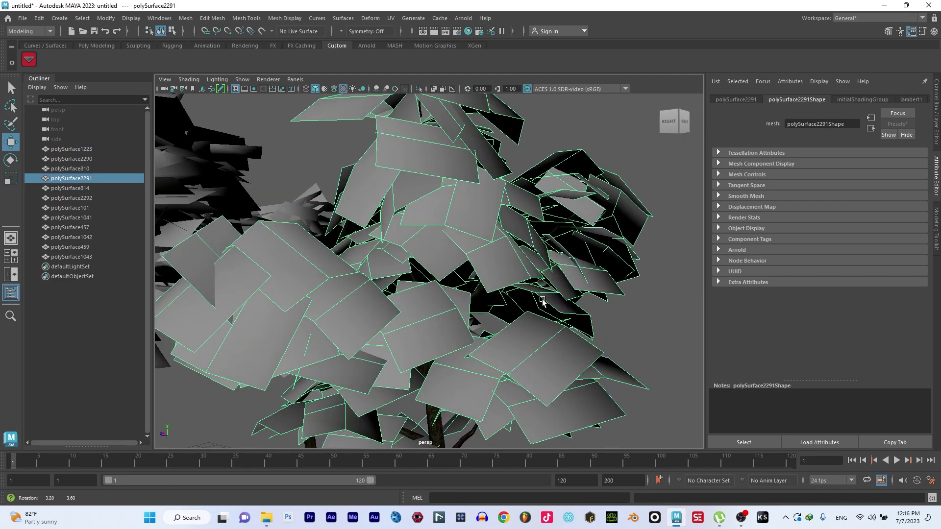
{"action": "right_click_drag", "start_coordinate": [301, 225], "coordinate": [299, 477]}
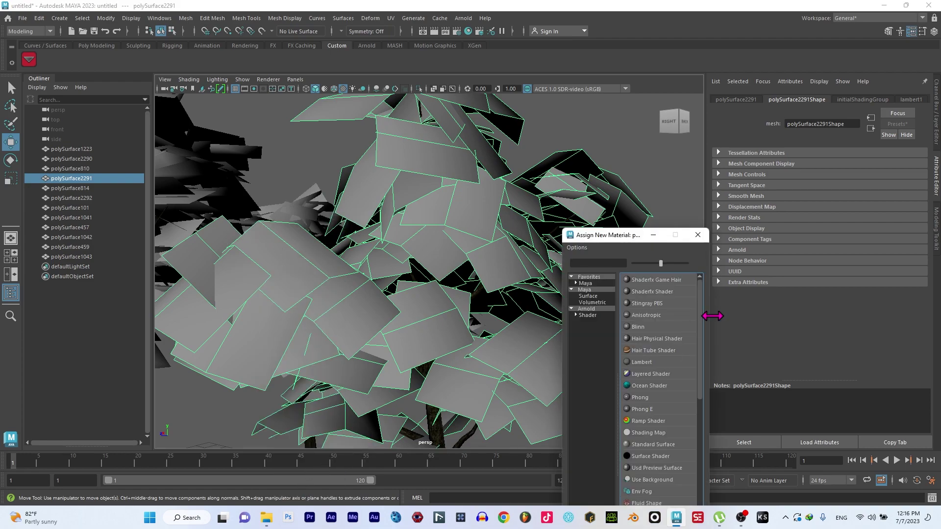
{"action": "left_click", "coordinate": [593, 309]}
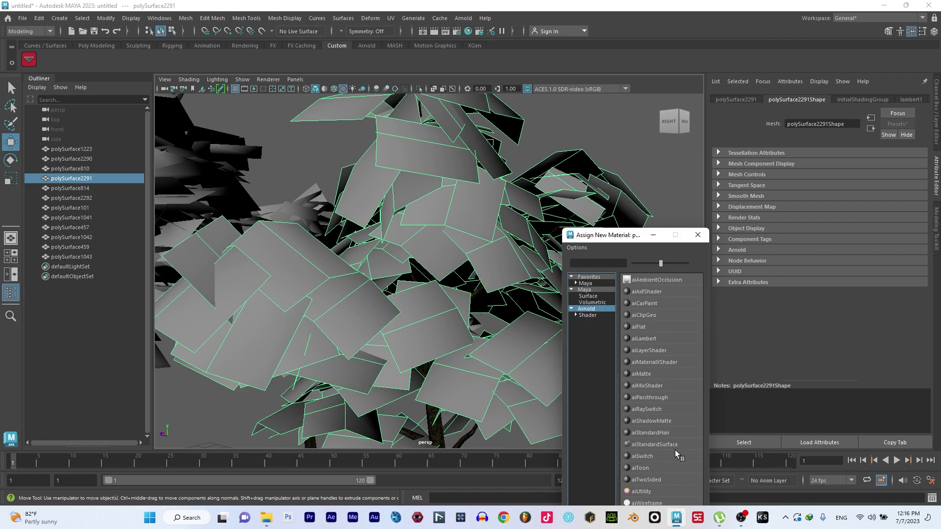
{"action": "left_click", "coordinate": [655, 444]}
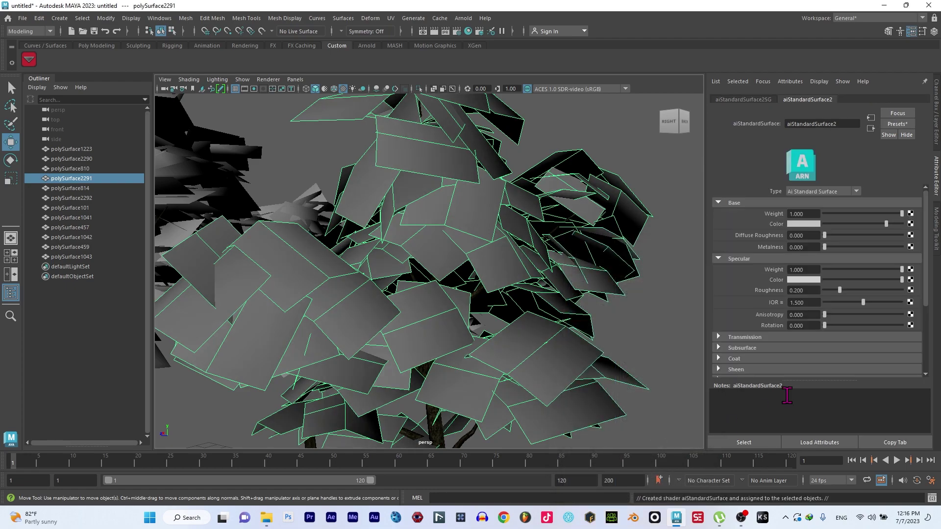
Connect a File texture to the leaf material's base color and load leafs1.png from the treepack's tree 1a - 1b folder.
{"action": "left_click", "coordinate": [911, 224]}
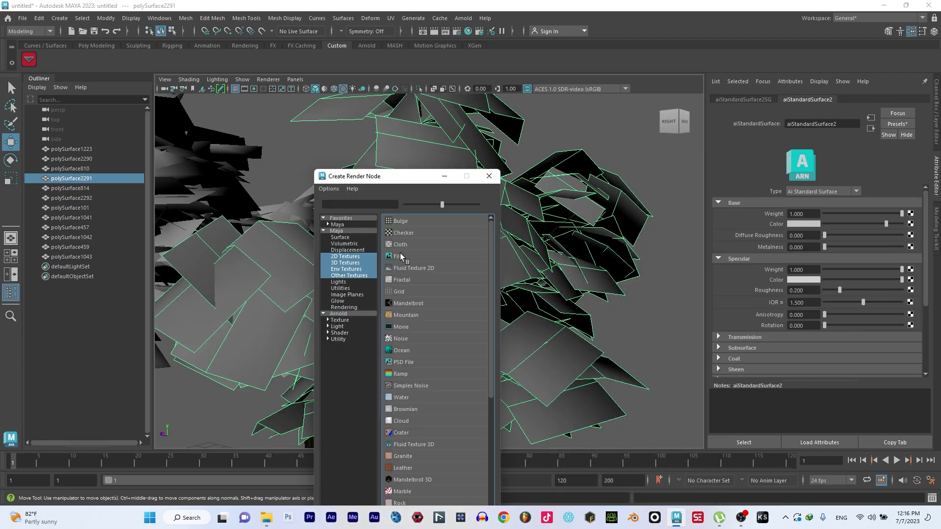
{"action": "left_click", "coordinate": [398, 262]}
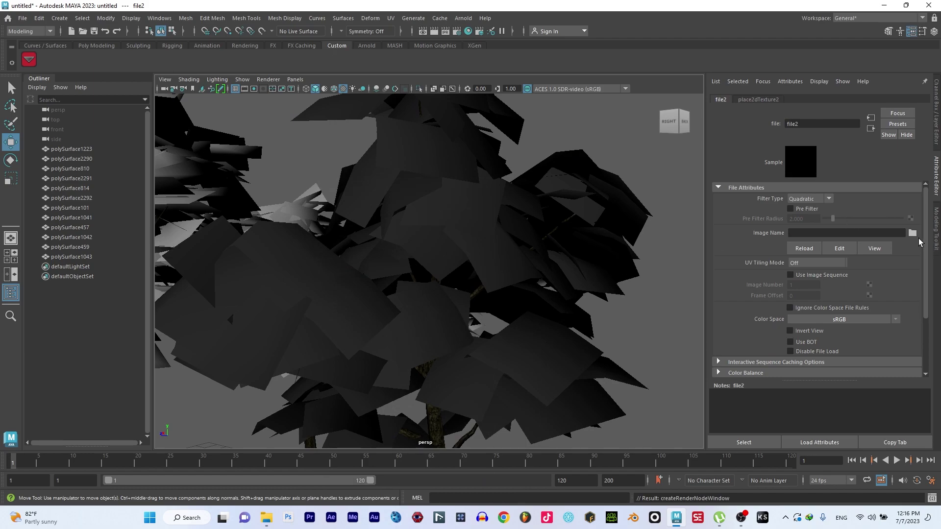
{"action": "left_click", "coordinate": [913, 234]}
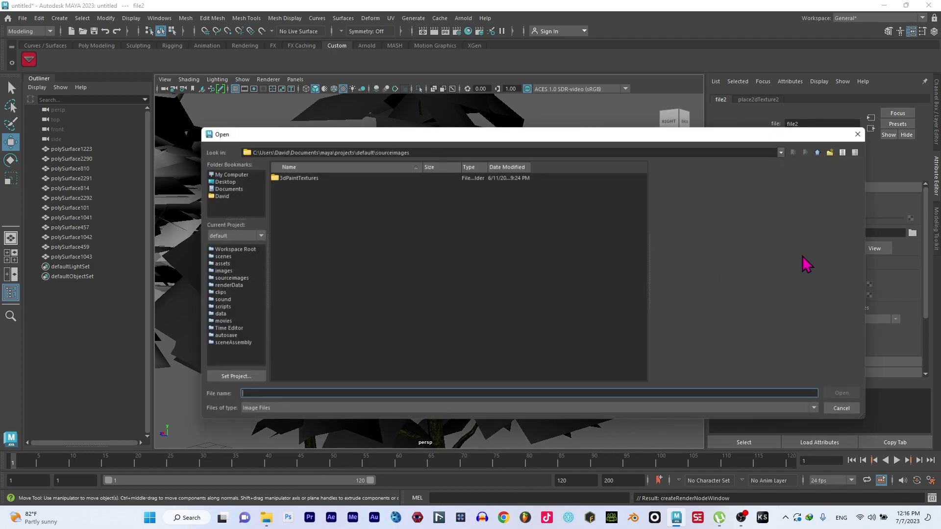
{"action": "left_click", "coordinate": [415, 149]}
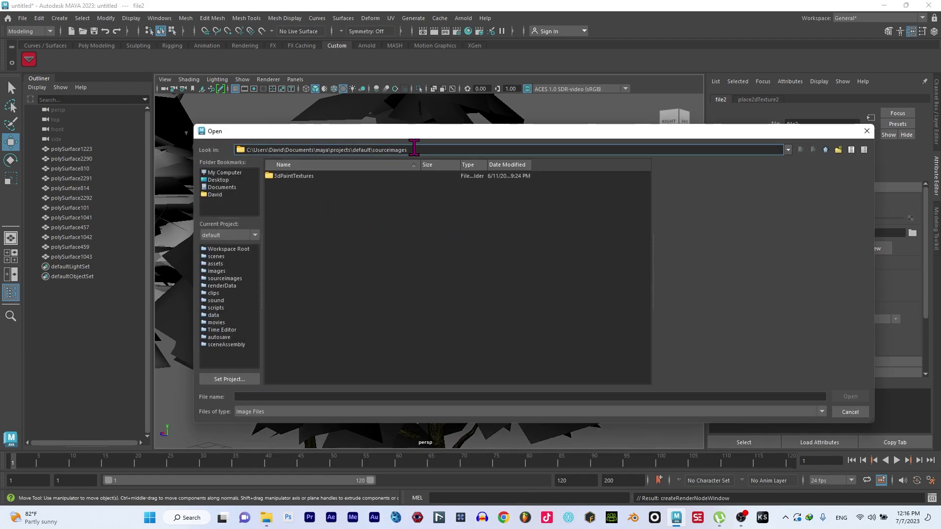
{"action": "key", "text": "ctrl+a"}
{"action": "type", "text": "F:\\AARRANGE\\3D MODELS and ANIMATION\\3D models\\trees\\treepack\\tree 1a - 1b"}
{"action": "key", "text": "Return"}
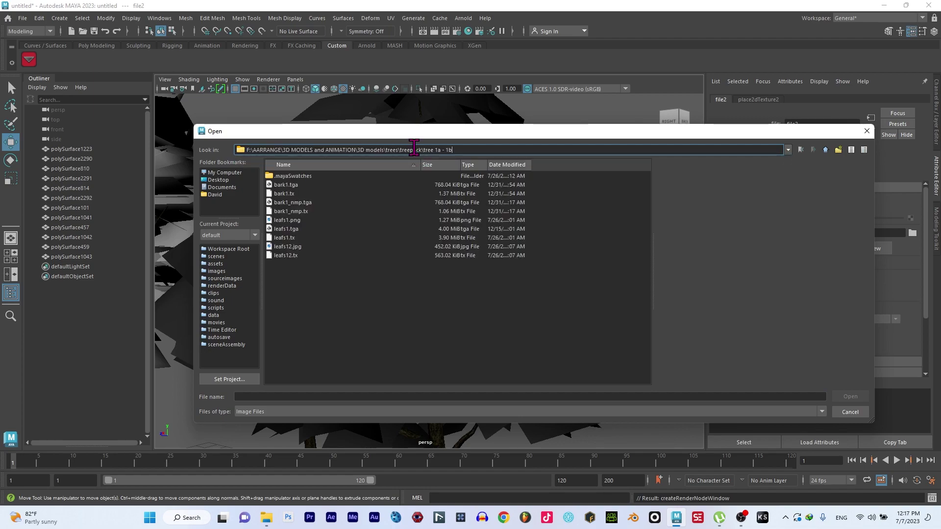
{"action": "left_click", "coordinate": [277, 221]}
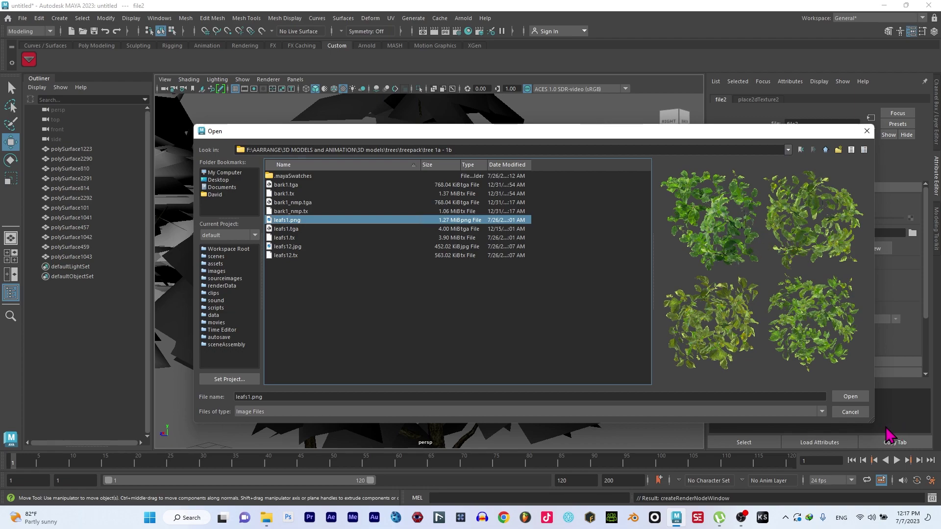
{"action": "left_click", "coordinate": [851, 396]}
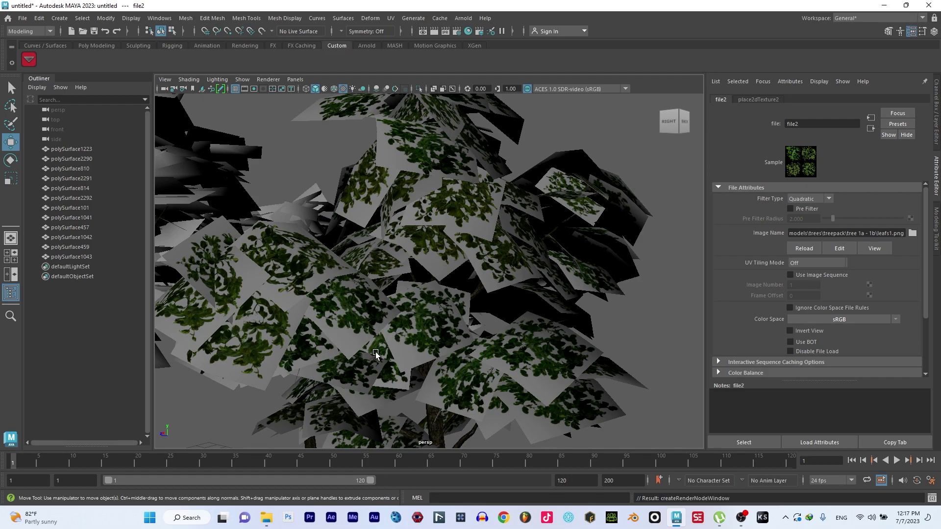
Examine the textured leaves up close, along with the Arnold settings of the file2 texture and the polySurface2291 shape.
{"action": "scroll", "coordinate": [378, 356], "scroll_direction": "up", "scroll_amount": 2}
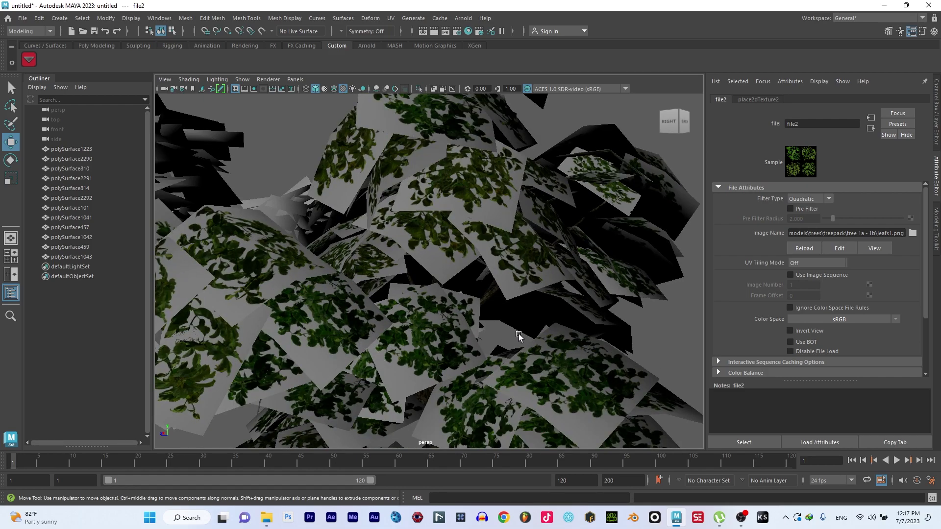
{"action": "scroll", "coordinate": [382, 349], "scroll_direction": "down", "scroll_amount": 6}
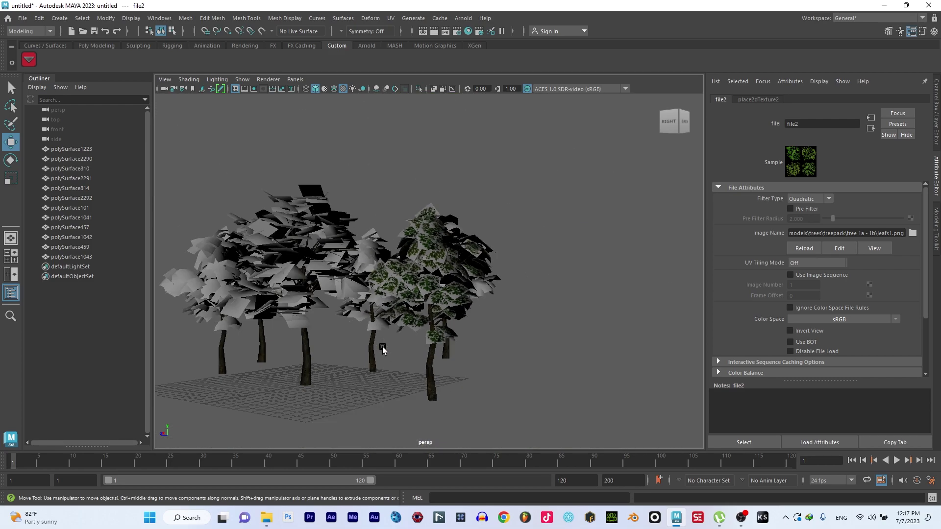
{"action": "scroll", "coordinate": [383, 349], "scroll_direction": "up", "scroll_amount": 5}
{"action": "scroll", "coordinate": [408, 357], "scroll_direction": "up", "scroll_amount": 2}
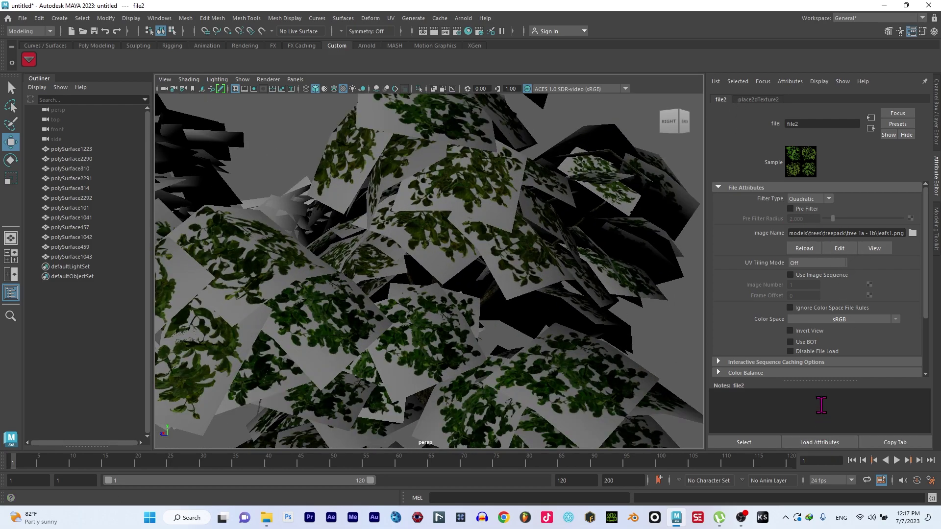
{"action": "scroll", "coordinate": [804, 347], "scroll_direction": "down", "scroll_amount": 4}
{"action": "left_click", "coordinate": [720, 328]}
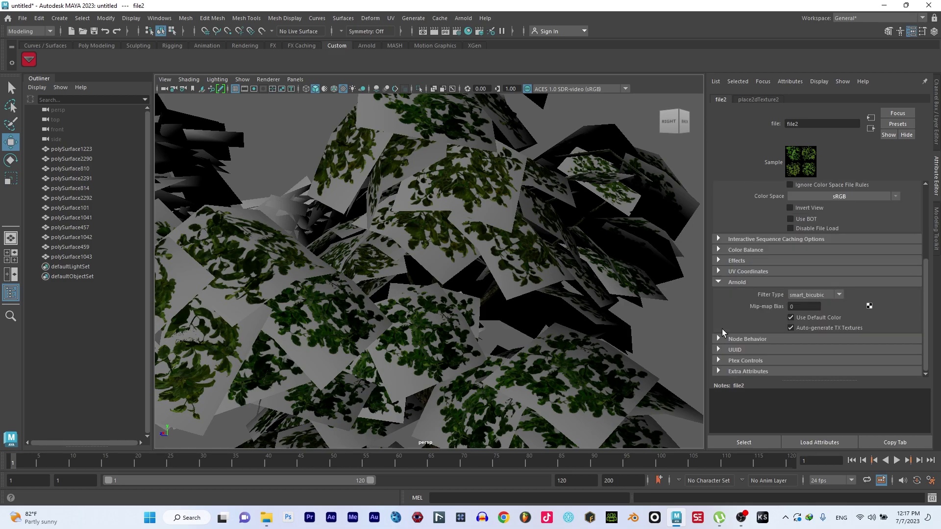
{"action": "left_click", "coordinate": [456, 207]}
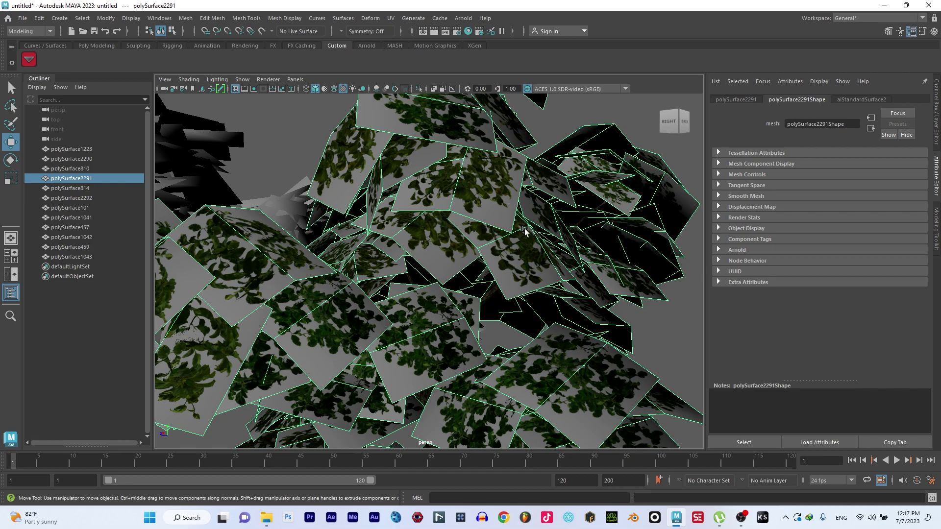
{"action": "left_click", "coordinate": [718, 250]}
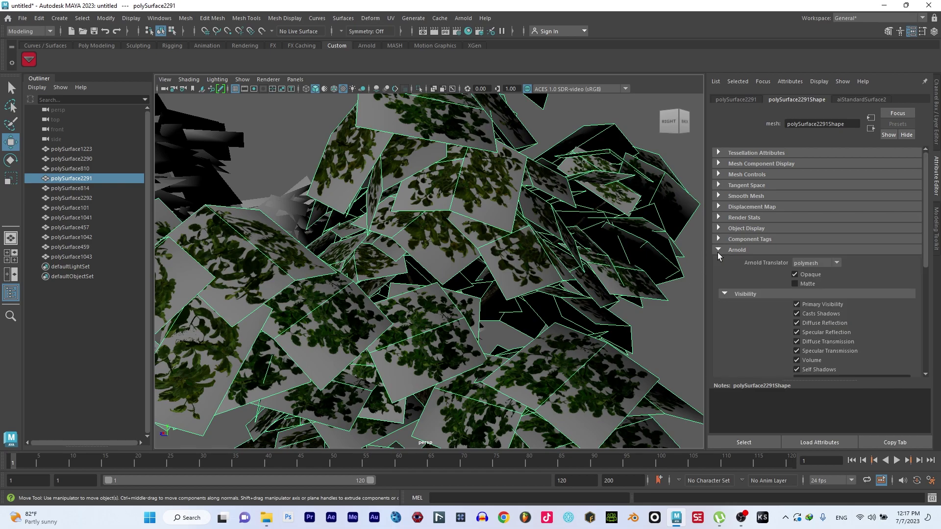
{"action": "scroll", "coordinate": [716, 263], "scroll_direction": "down", "scroll_amount": 5}
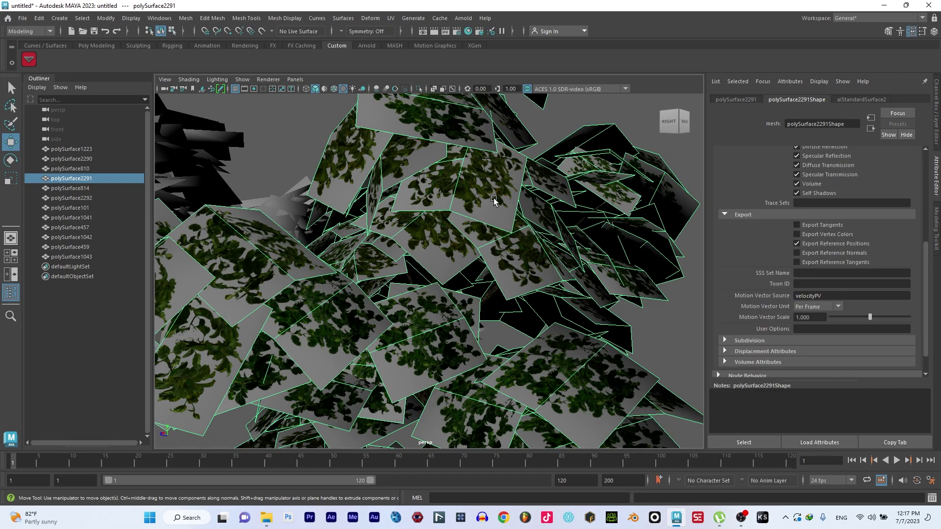
Connect a File texture to the geometry opacity of the leaf material aiStandardSurface2.
{"action": "left_click", "coordinate": [858, 100]}
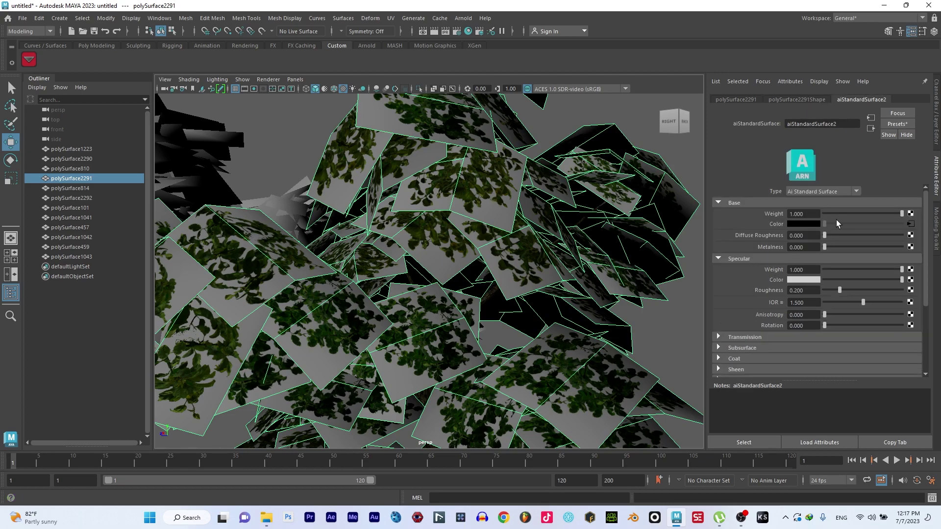
{"action": "scroll", "coordinate": [771, 298], "scroll_direction": "down", "scroll_amount": 5}
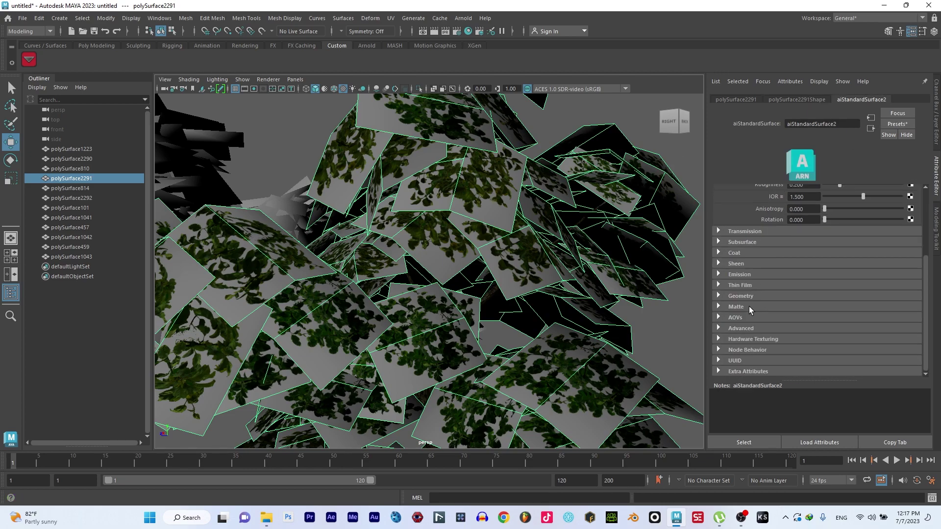
{"action": "left_click", "coordinate": [719, 296]}
{"action": "scroll", "coordinate": [723, 295], "scroll_direction": "down", "scroll_amount": 1}
{"action": "scroll", "coordinate": [724, 295], "scroll_direction": "down", "scroll_amount": 1}
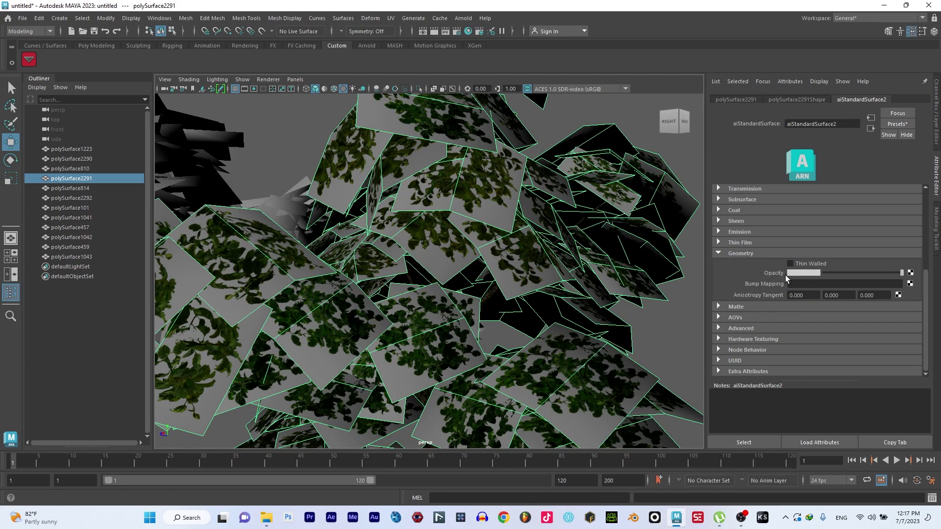
{"action": "left_click", "coordinate": [911, 273]}
{"action": "left_click", "coordinate": [395, 256]}
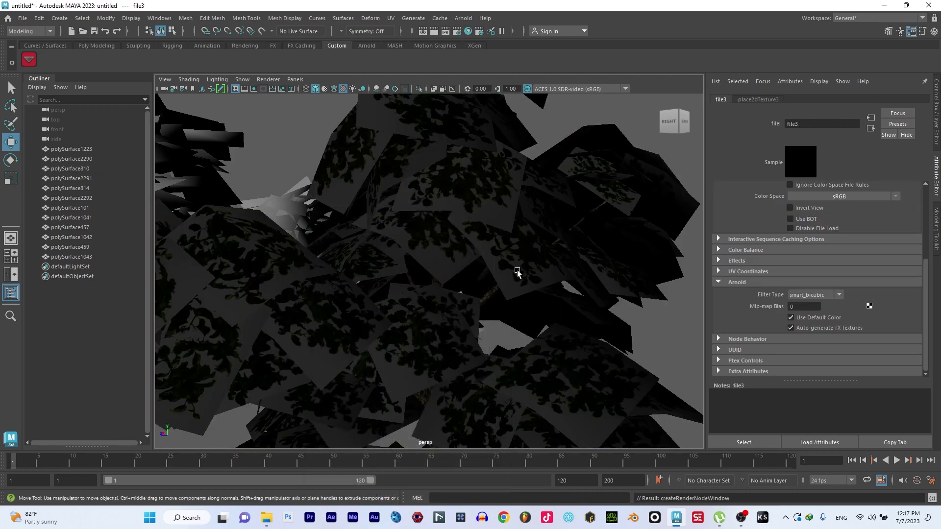
Load the black-and-white leaf mask leafs12.jpg from the treepack's tree 1a - 1b folder into the opacity texture.
{"action": "scroll", "coordinate": [813, 281], "scroll_direction": "up", "scroll_amount": 5}
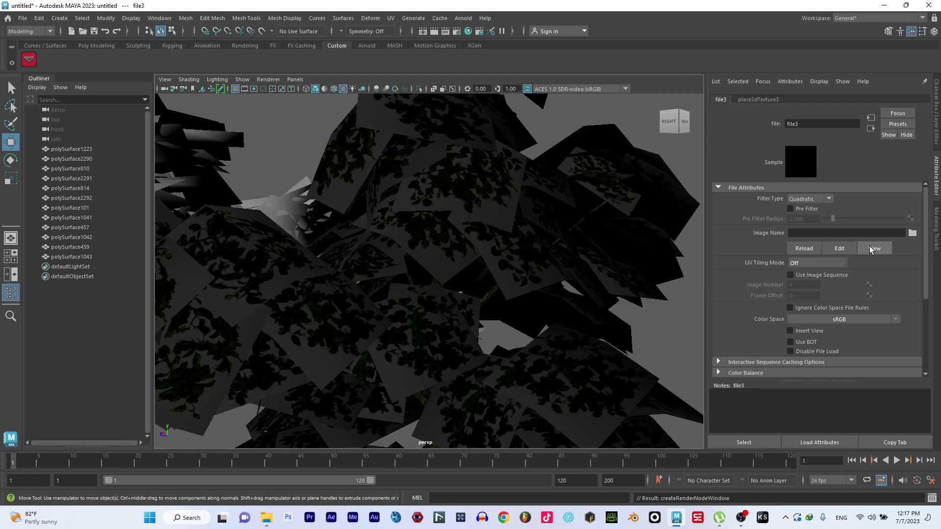
{"action": "left_click", "coordinate": [913, 234]}
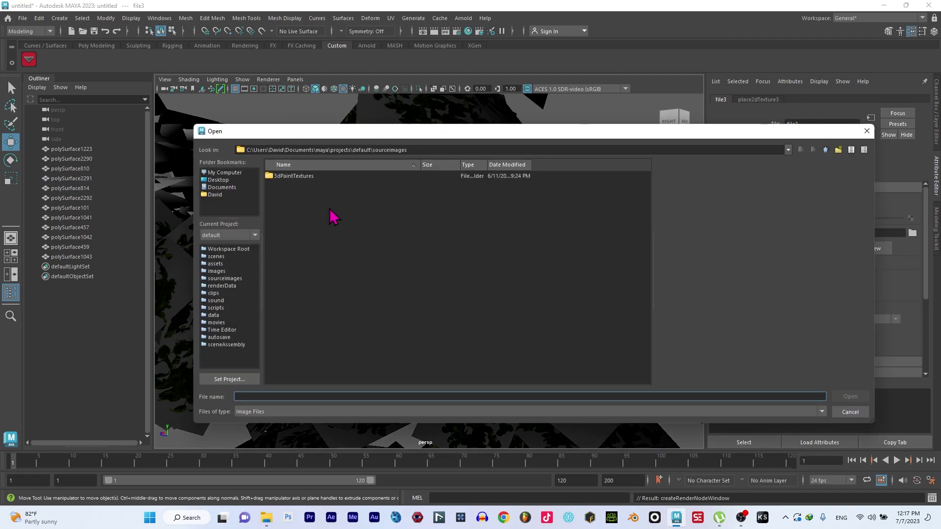
{"action": "left_click", "coordinate": [421, 150]}
{"action": "key", "text": "ctrl+a"}
{"action": "type", "text": "F:\\AARRANGE\\3D MODELS and ANIMATION\\3D models\\trees\\treepack\\tree 1a - 1b"}
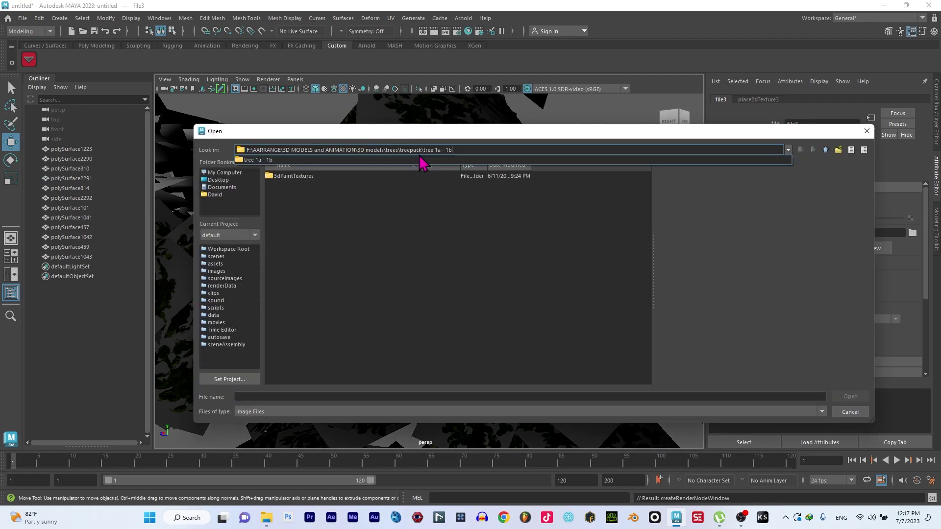
{"action": "key", "text": "Return"}
{"action": "left_click", "coordinate": [295, 246]}
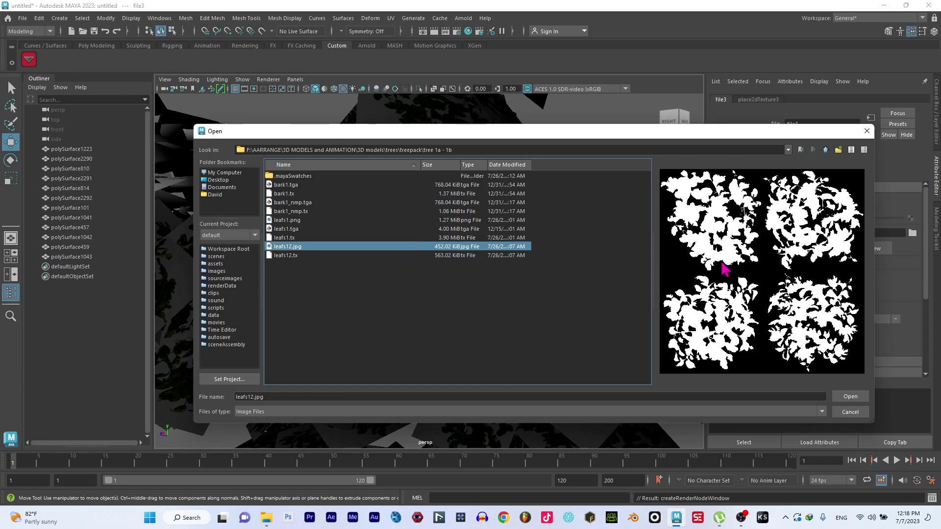
{"action": "left_click", "coordinate": [290, 221]}
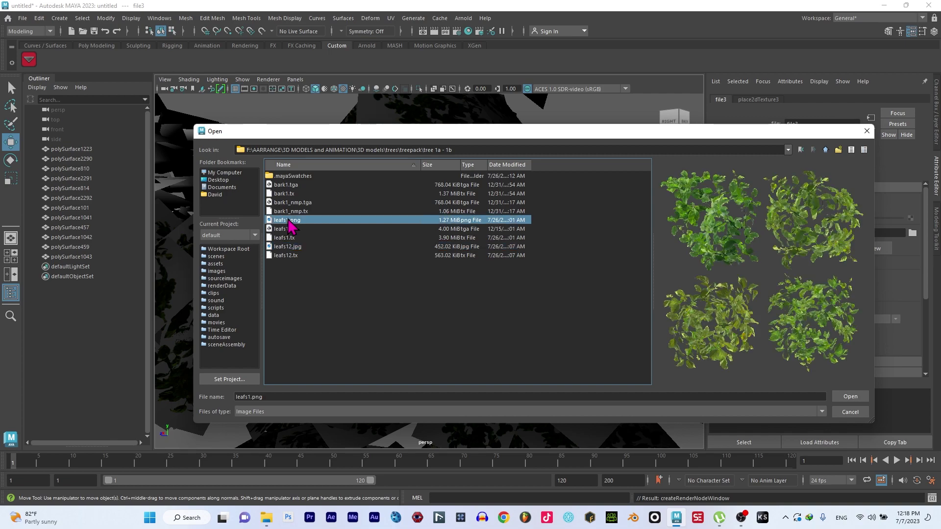
{"action": "left_click", "coordinate": [292, 248]}
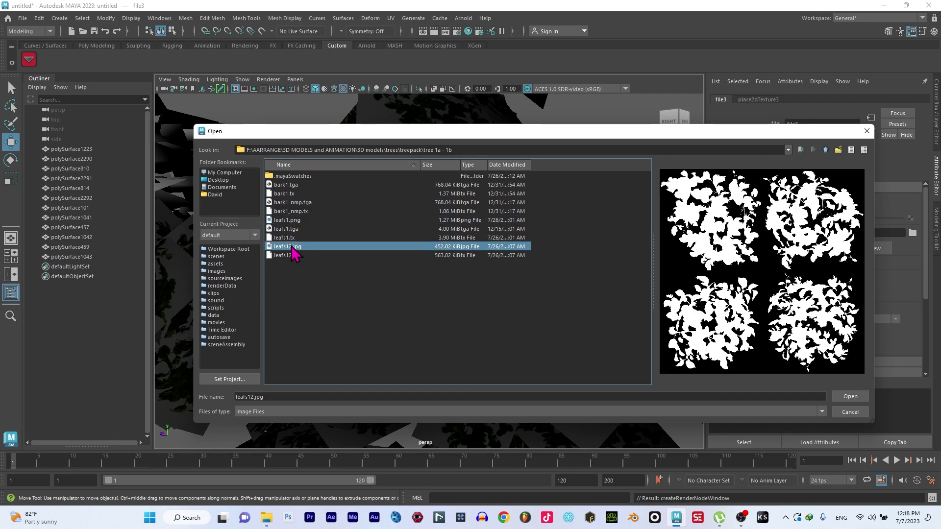
{"action": "left_click", "coordinate": [855, 401]}
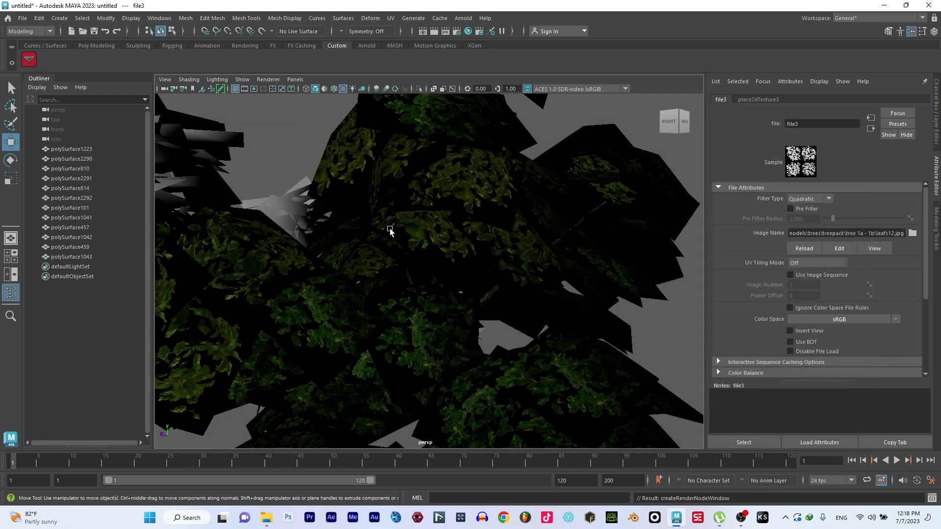
Open the Arnold RenderView and add a Skydome Light to the scene.
{"action": "left_click", "coordinate": [462, 19]}
{"action": "mouse_move", "coordinate": [495, 76]}
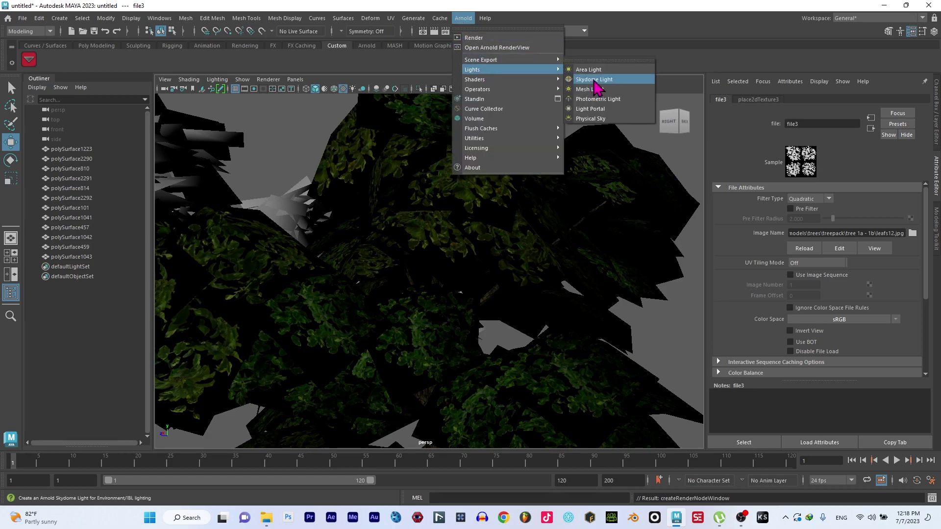
{"action": "left_click", "coordinate": [493, 47]}
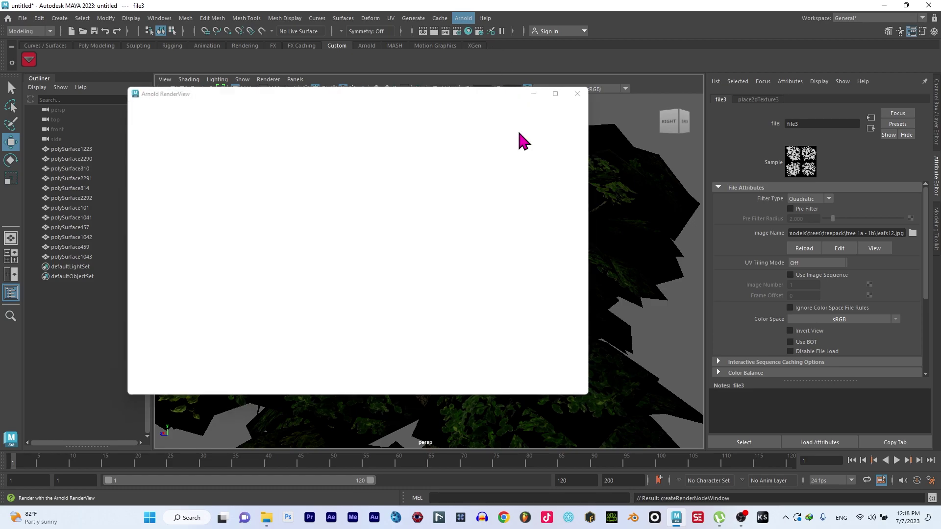
{"action": "left_click", "coordinate": [462, 19]}
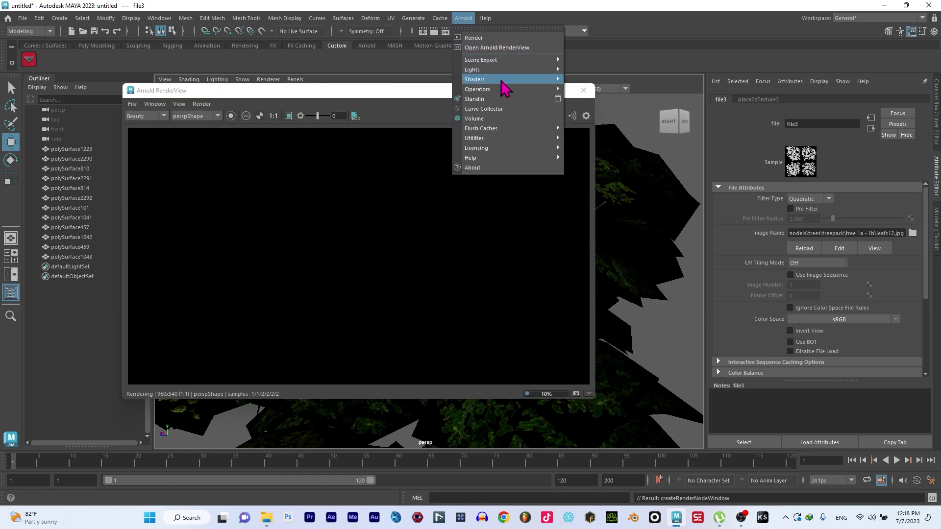
{"action": "mouse_move", "coordinate": [525, 69]}
{"action": "left_click", "coordinate": [605, 79]}
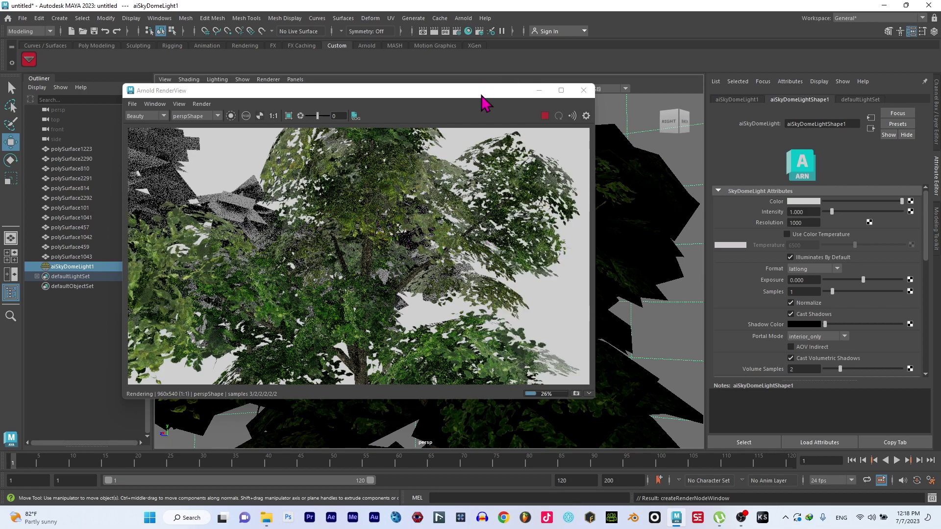
Move the render window clear of the trees and assign the existing aiStandardSurface2 material to the leaf mesh polySurface2292.
{"action": "left_click_drag", "start_coordinate": [483, 103], "coordinate": [338, 105]}
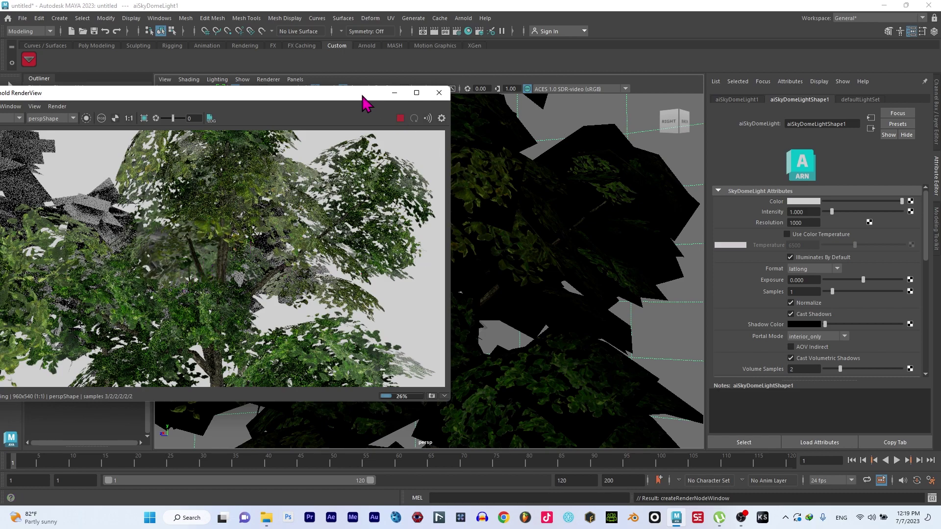
{"action": "left_click_drag", "start_coordinate": [365, 103], "coordinate": [868, 108]}
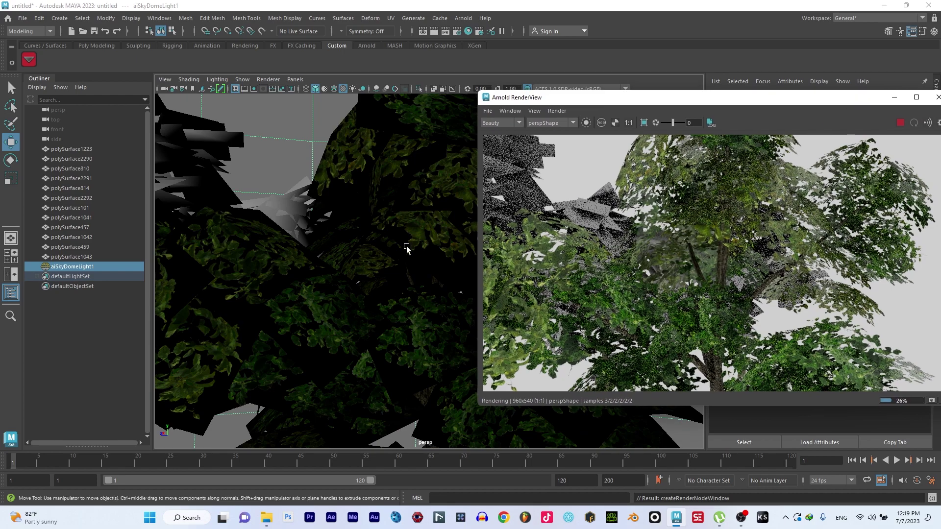
{"action": "left_click", "coordinate": [297, 214]}
{"action": "right_click", "coordinate": [294, 209]}
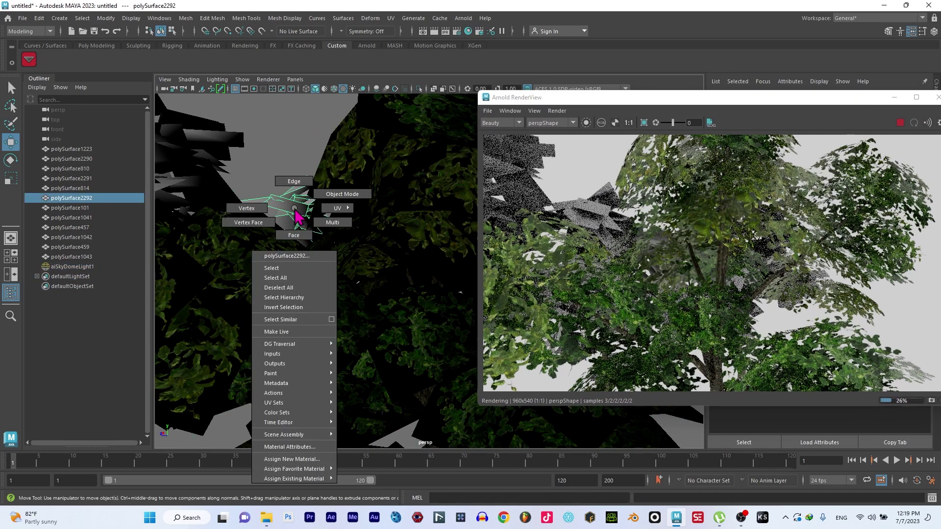
{"action": "mouse_move", "coordinate": [310, 470]}
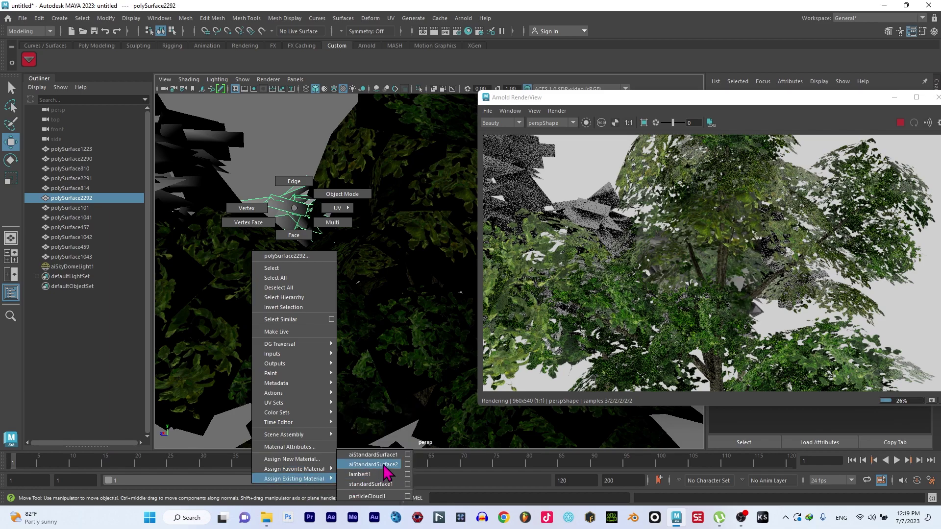
{"action": "left_click", "coordinate": [384, 465]}
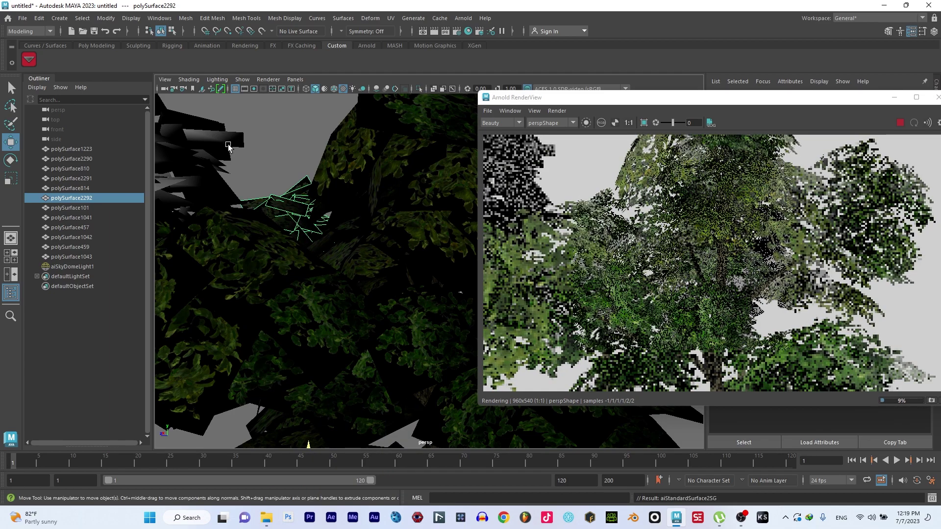
Repeat the aiStandardSurface2 assignment on the remaining grey leaf meshes, including polySurface1043, polySurface2290, polySurface1042 and polySurface1041.
{"action": "left_click", "coordinate": [218, 145]}
{"action": "scroll", "coordinate": [224, 142], "scroll_direction": "down", "scroll_amount": 6}
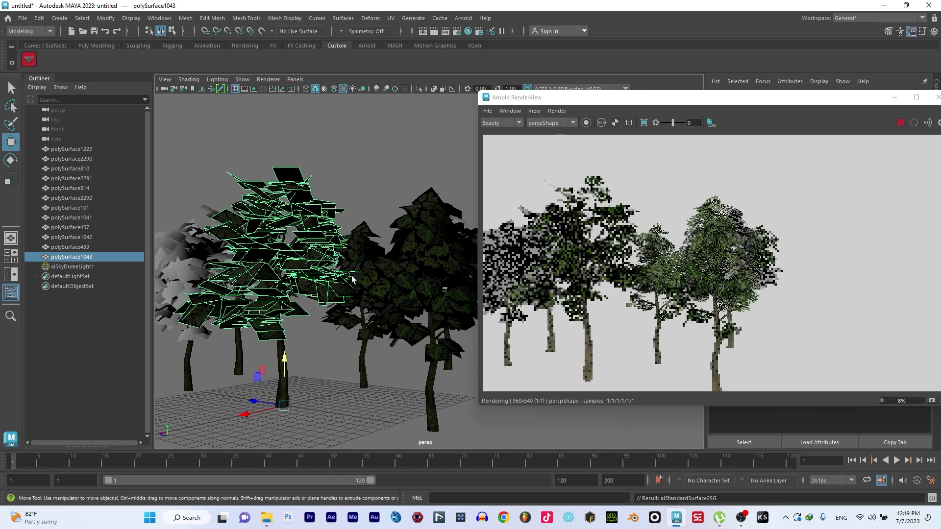
{"action": "left_click", "coordinate": [187, 255]}
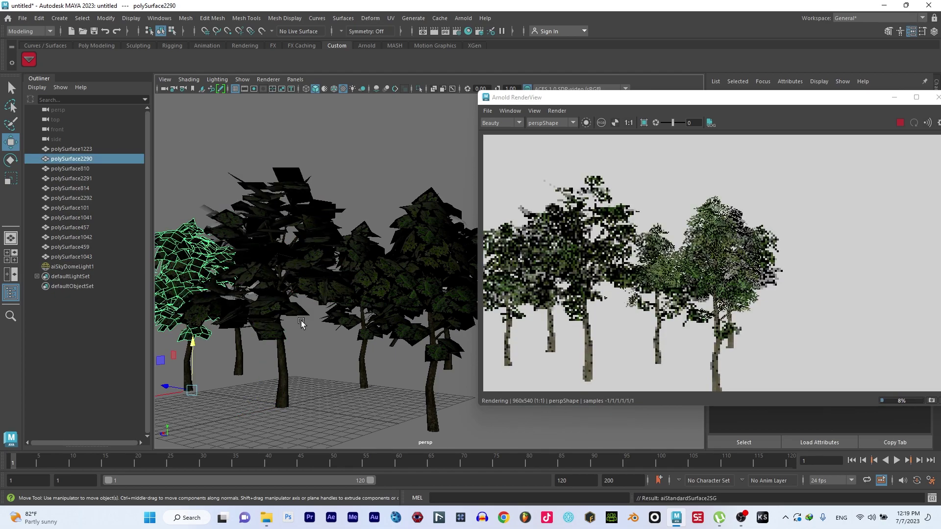
{"action": "left_click_drag", "start_coordinate": [299, 338], "coordinate": [337, 327], "text": "alt"}
{"action": "scroll", "coordinate": [337, 327], "scroll_direction": "down", "scroll_amount": 5}
{"action": "left_click", "coordinate": [319, 294]}
{"action": "left_click", "coordinate": [244, 243]}
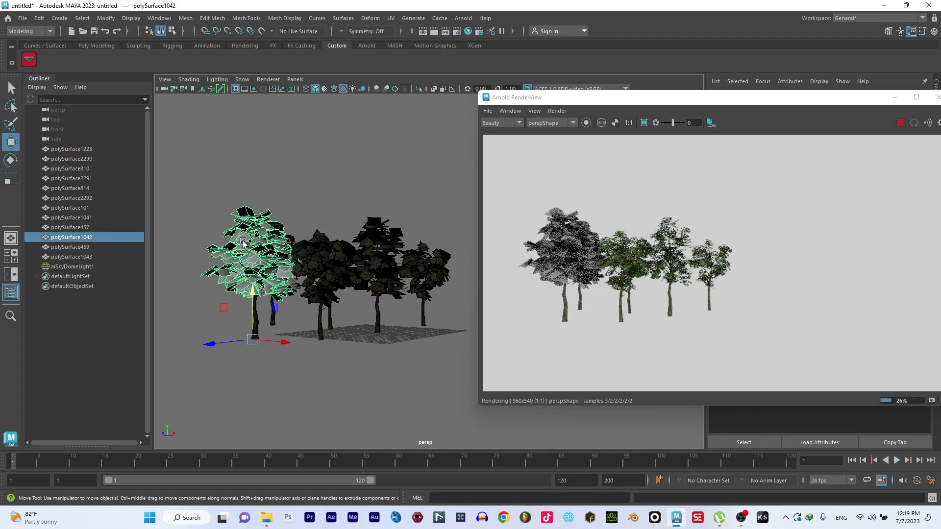
{"action": "left_click_drag", "start_coordinate": [244, 243], "coordinate": [277, 362], "text": "alt"}
{"action": "left_click", "coordinate": [369, 152]}
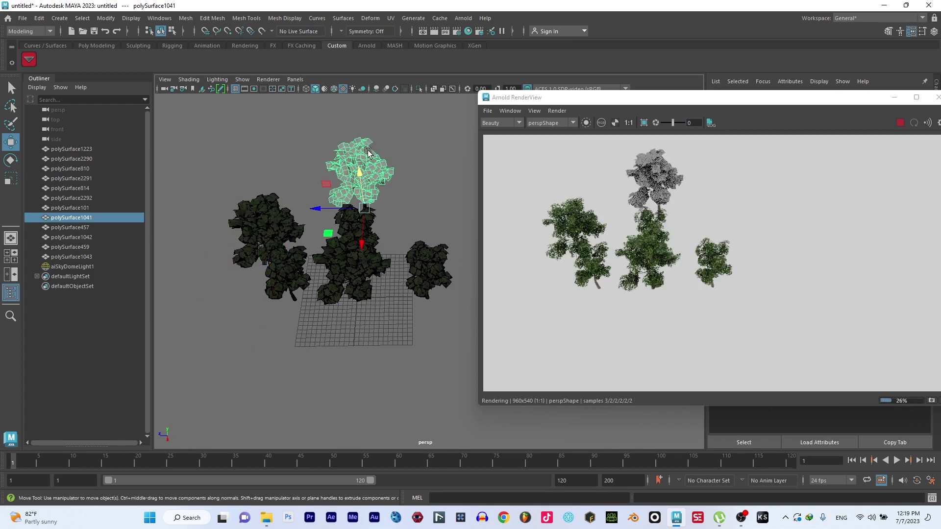
Create a polygon plane at the grid origin and scale it up uniformly into a large ground beneath all the trees.
{"action": "scroll", "coordinate": [368, 151], "scroll_direction": "up", "scroll_amount": 2}
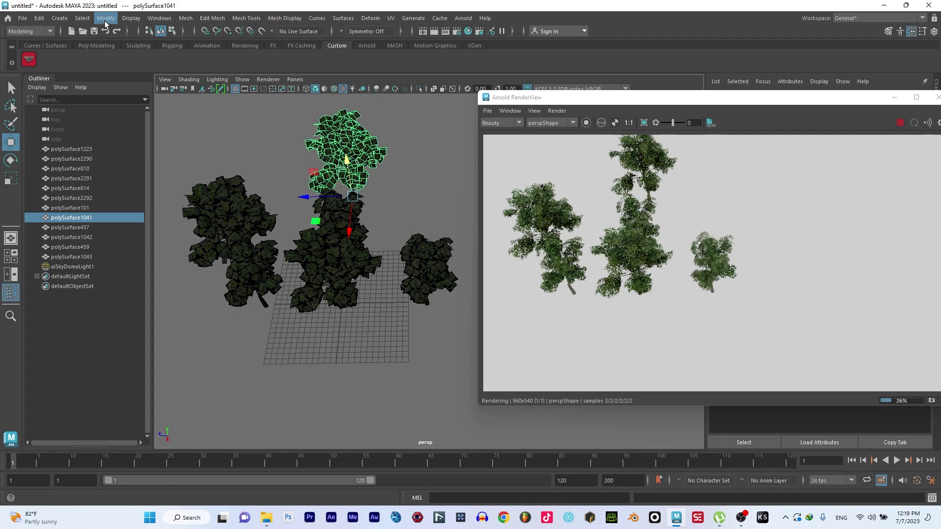
{"action": "left_click", "coordinate": [90, 46]}
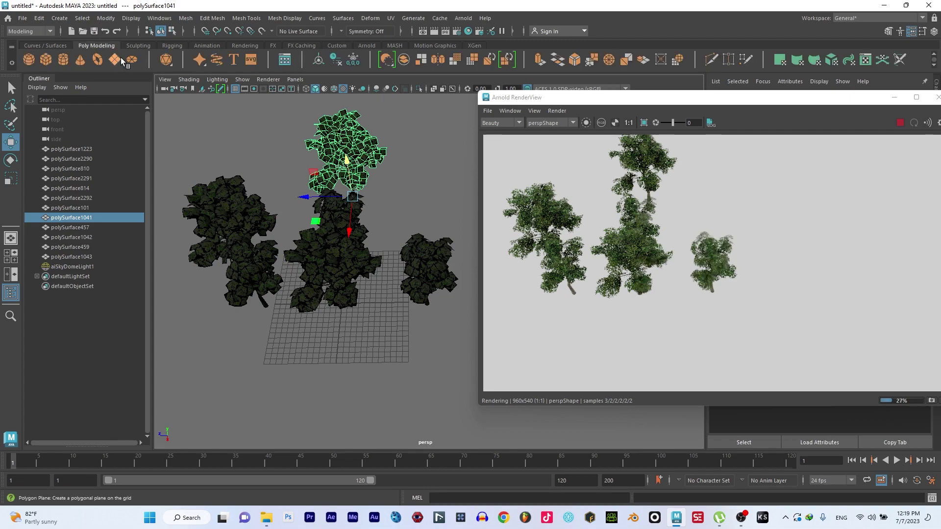
{"action": "left_click", "coordinate": [121, 58]}
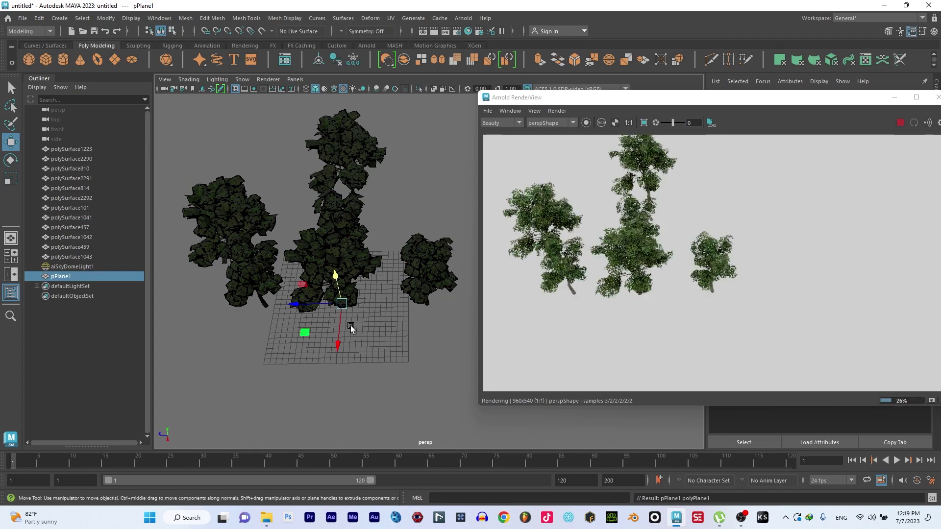
{"action": "key", "text": "r"}
{"action": "left_click_drag", "start_coordinate": [342, 304], "coordinate": [373, 299]}
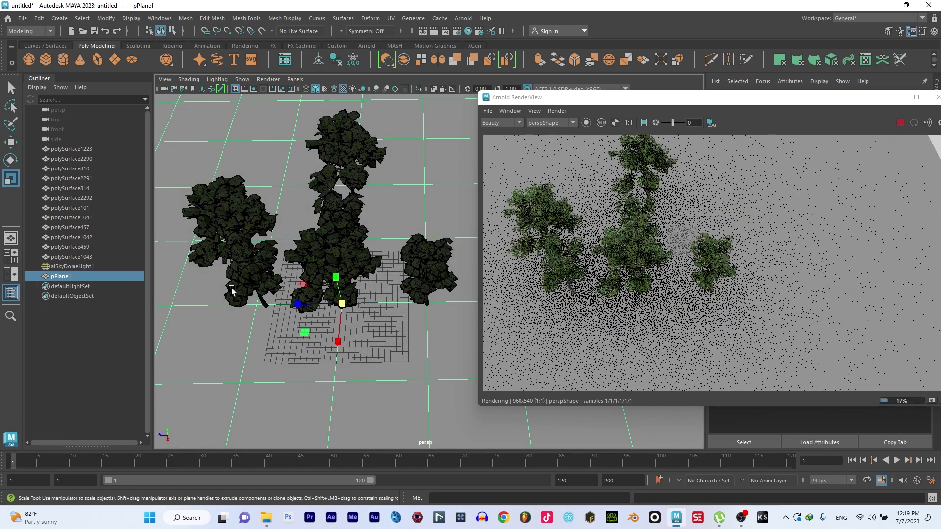
Select the leaf mesh polySurface1043 and examine its foliage and branches up close in the live Arnold render.
{"action": "right_click_drag", "start_coordinate": [232, 290], "coordinate": [232, 343], "text": "alt"}
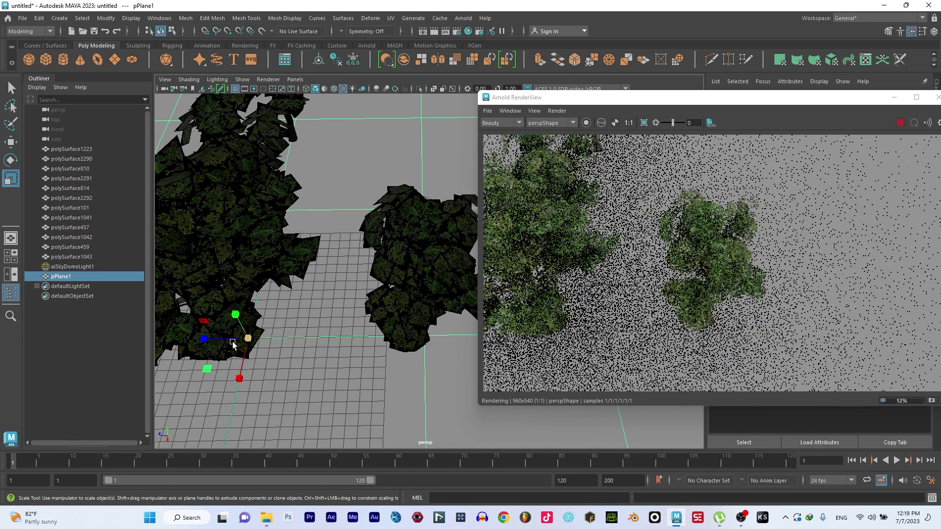
{"action": "left_click_drag", "start_coordinate": [231, 343], "coordinate": [221, 224], "text": "alt"}
{"action": "left_click", "coordinate": [222, 224]}
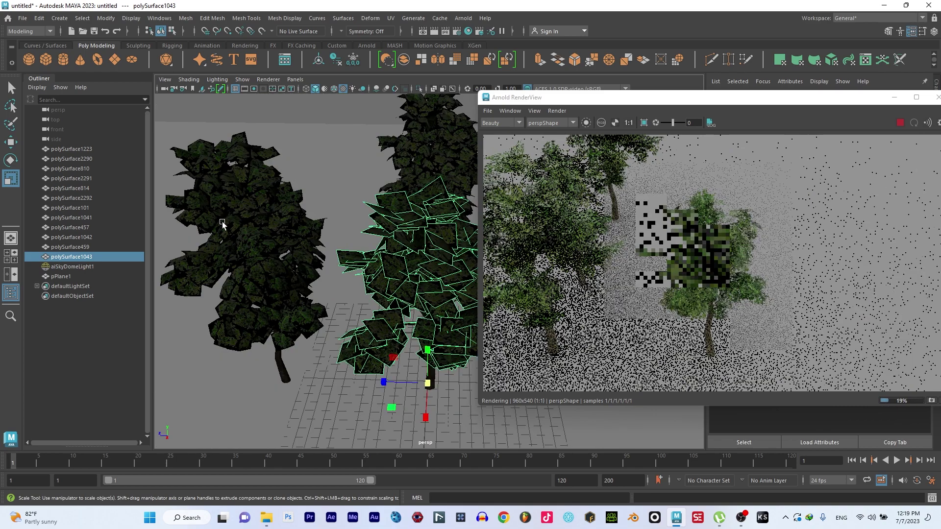
{"action": "scroll", "coordinate": [337, 273], "scroll_direction": "up", "scroll_amount": 10}
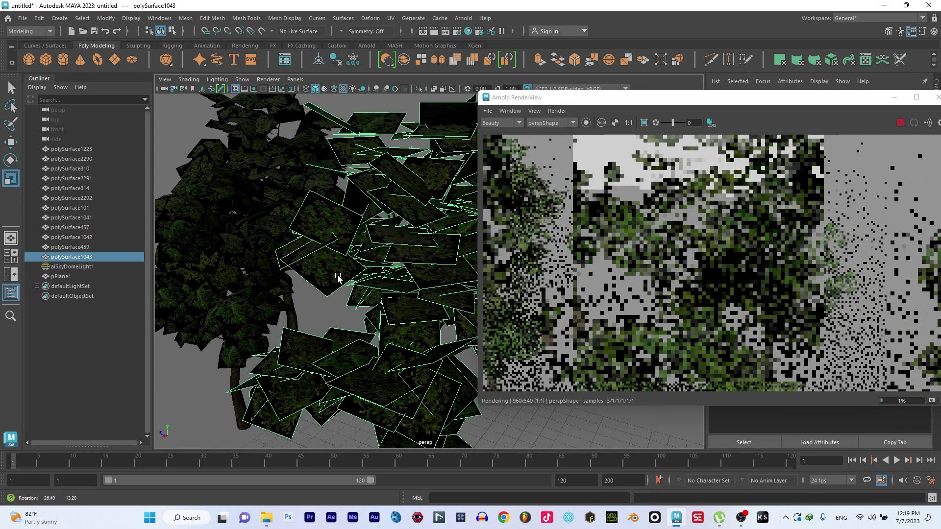
{"action": "scroll", "coordinate": [337, 278], "scroll_direction": "up", "scroll_amount": 3}
{"action": "scroll", "coordinate": [337, 273], "scroll_direction": "up", "scroll_amount": 3}
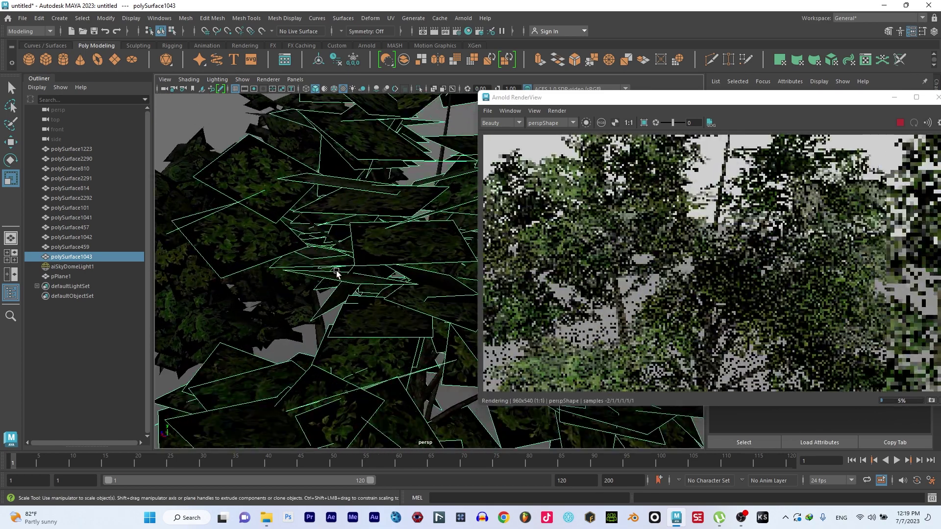
{"action": "scroll", "coordinate": [385, 310], "scroll_direction": "up", "scroll_amount": 3}
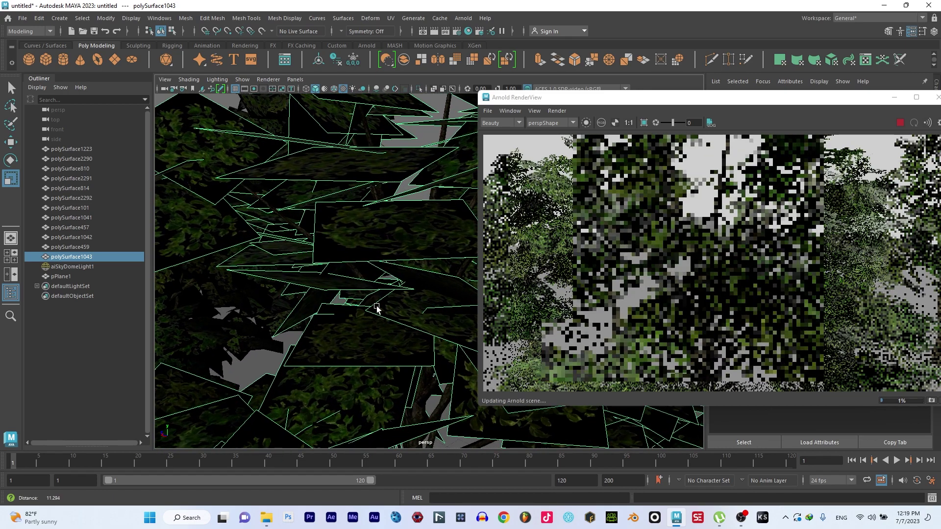
{"action": "left_click_drag", "start_coordinate": [386, 310], "coordinate": [351, 302], "text": "alt"}
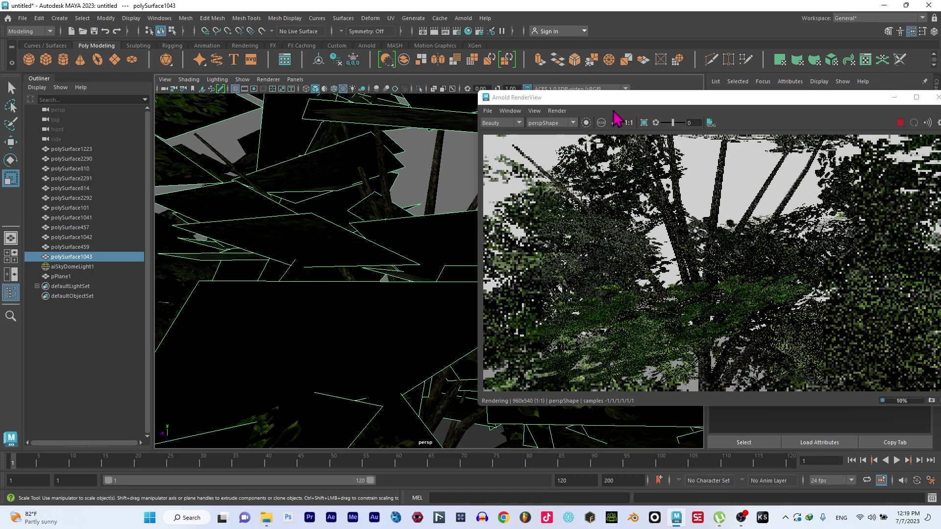
Set the specular weight of the leaf material aiStandardSurface2 to 0.564 and check the whole group of trees in the render.
{"action": "left_click_drag", "start_coordinate": [611, 101], "coordinate": [86, 157]}
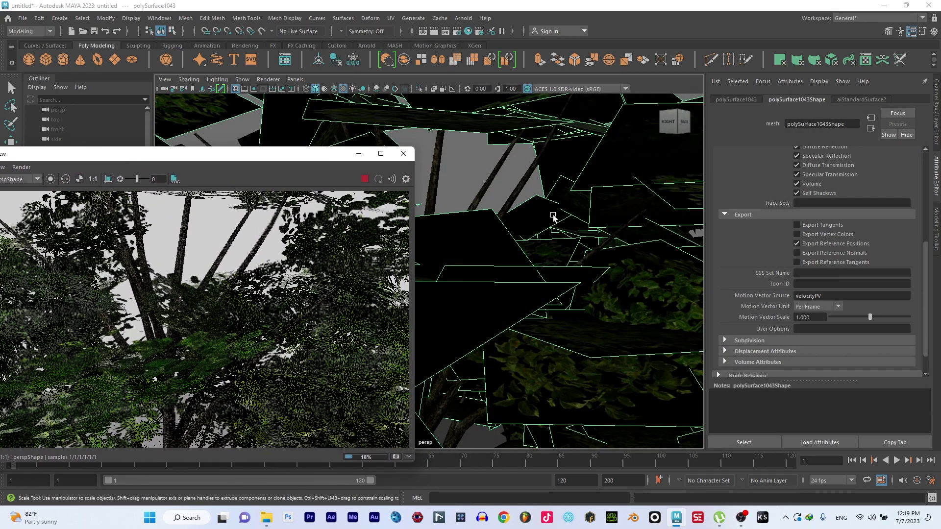
{"action": "left_click", "coordinate": [850, 100]}
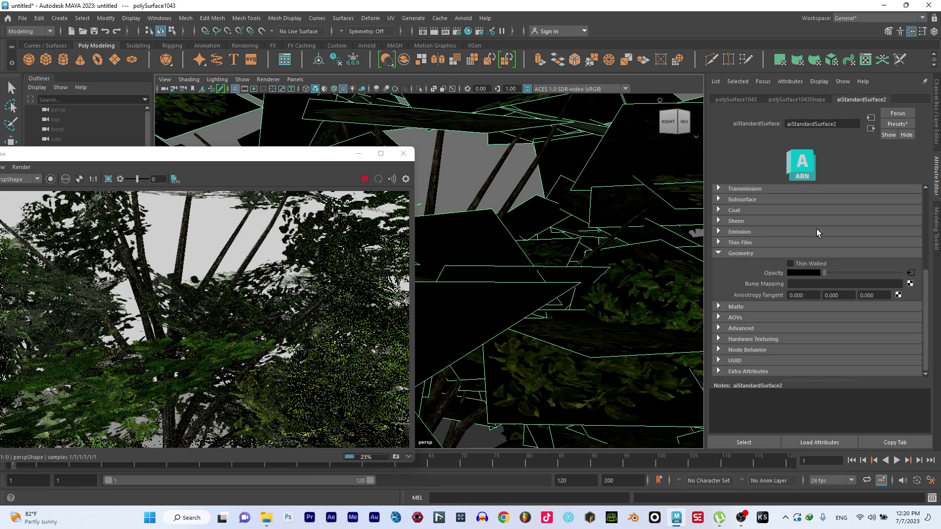
{"action": "scroll", "coordinate": [808, 247], "scroll_direction": "up", "scroll_amount": 5}
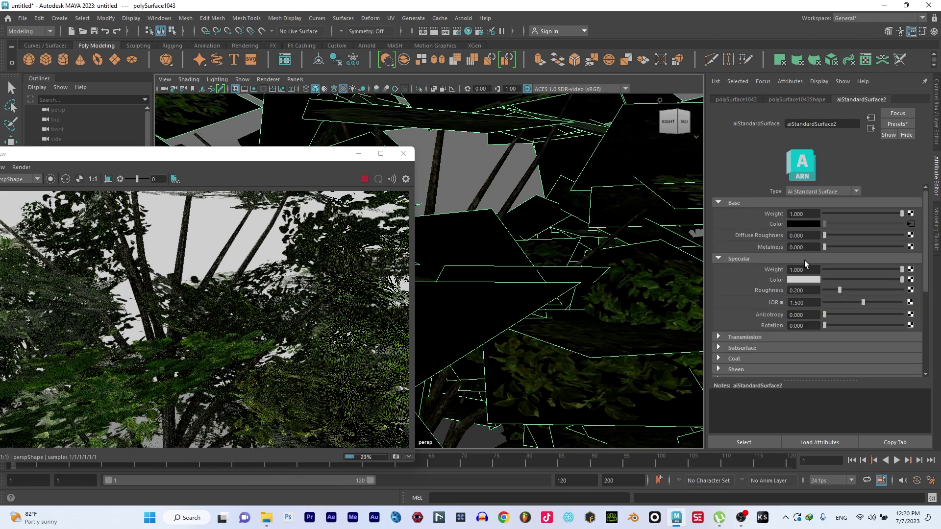
{"action": "left_click", "coordinate": [868, 269]}
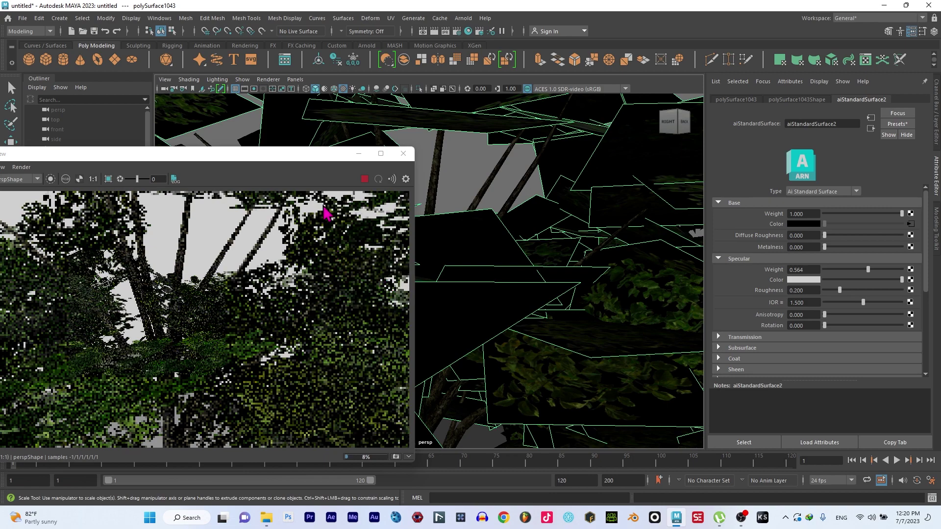
{"action": "left_click_drag", "start_coordinate": [313, 154], "coordinate": [593, 106]}
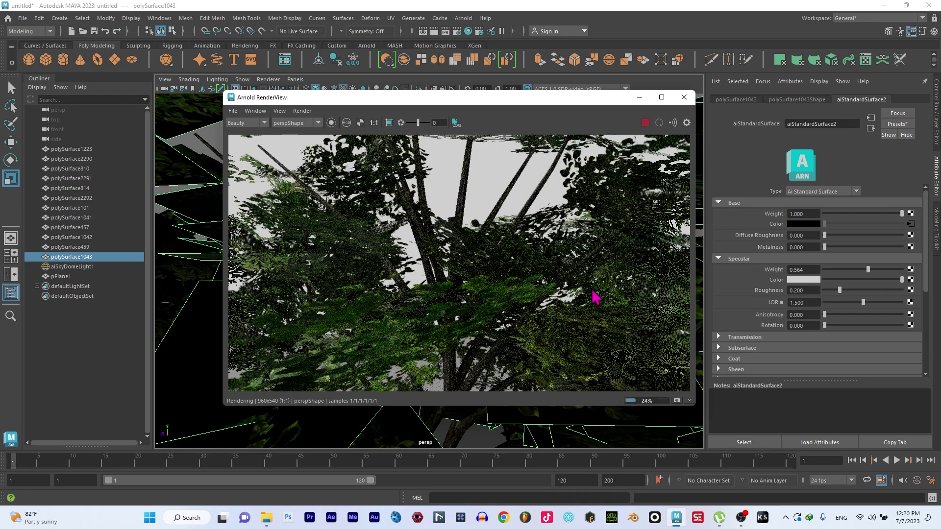
{"action": "left_click_drag", "start_coordinate": [372, 422], "coordinate": [394, 433], "text": "alt"}
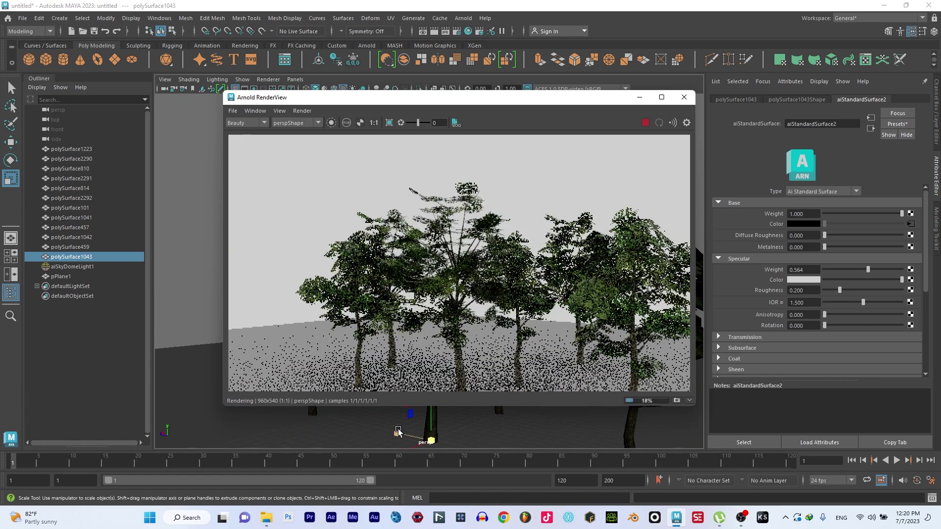